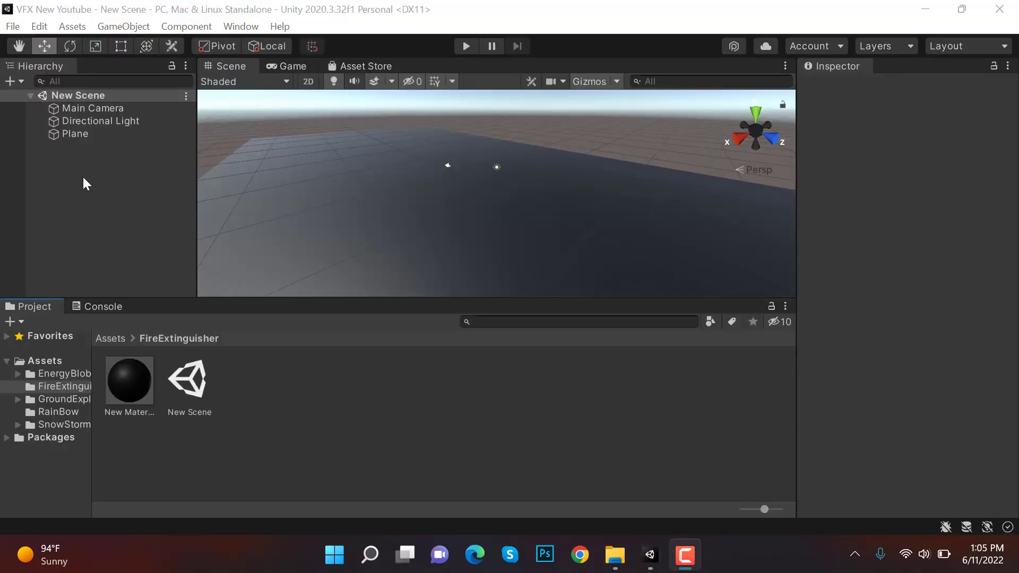
Create a Particle System in the scene and rename it FireEx_PS
right_click(83, 183)
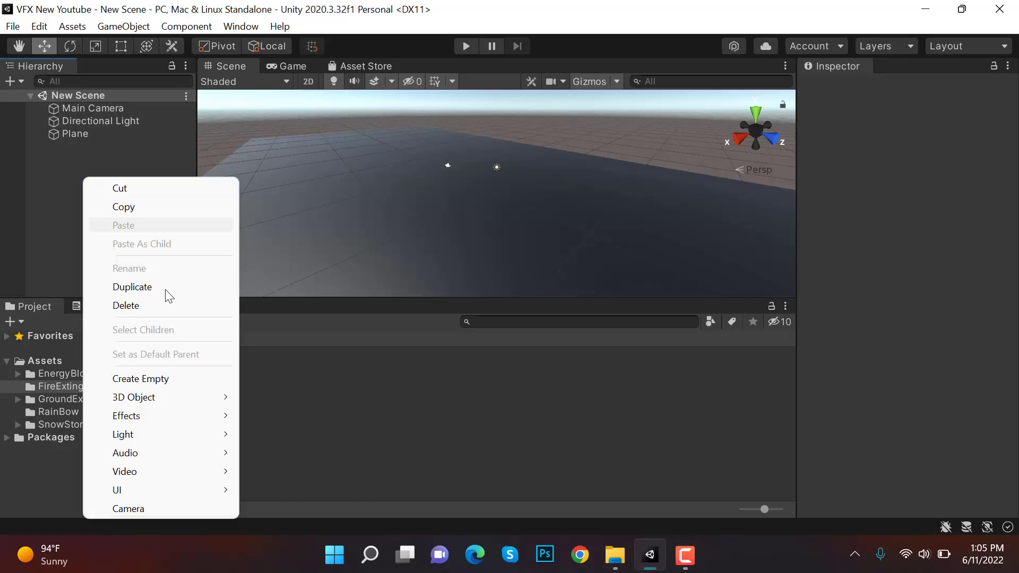
mouse_move(196, 417)
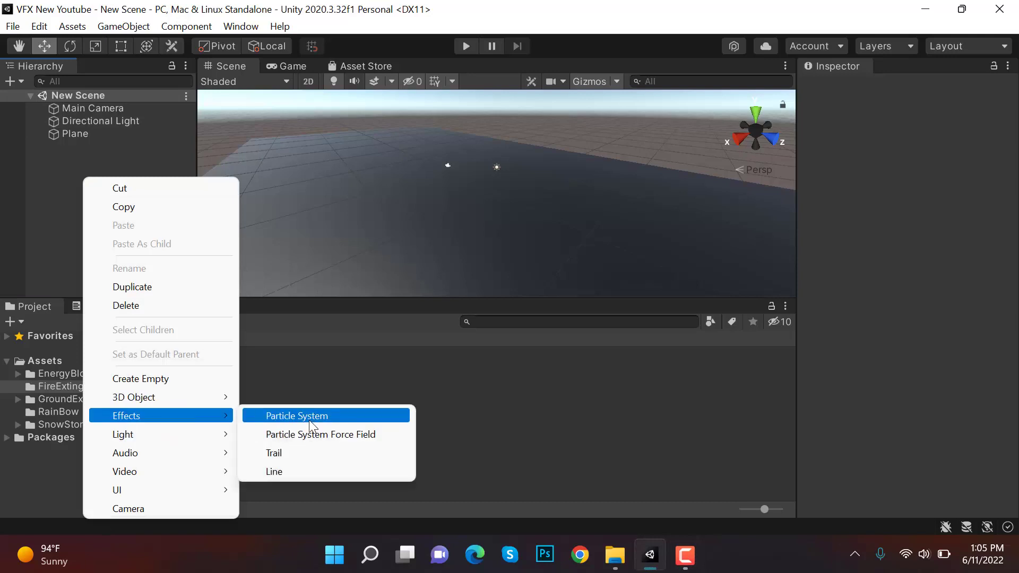
left_click(309, 417)
left_click(945, 90)
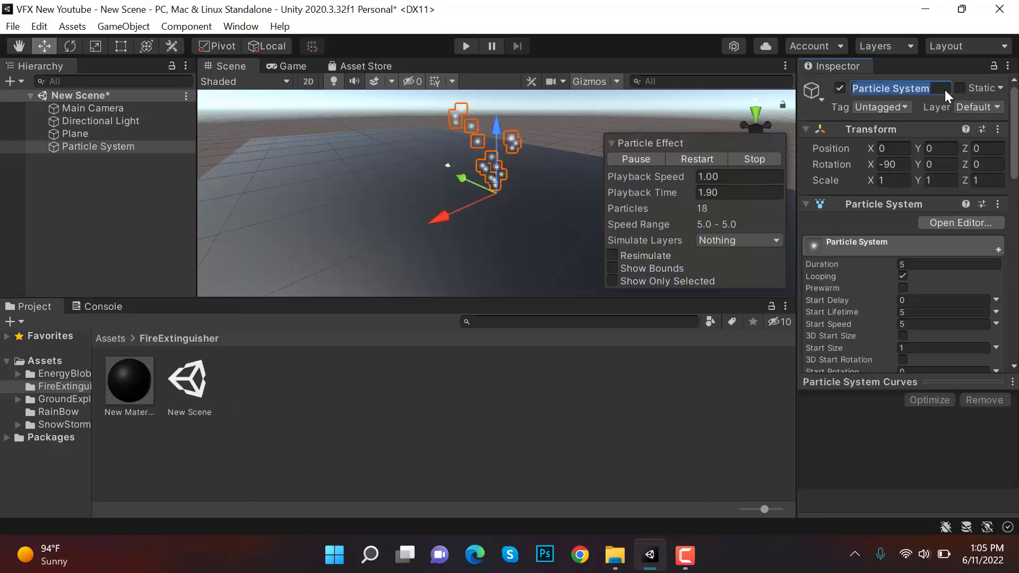
type("FireEx")
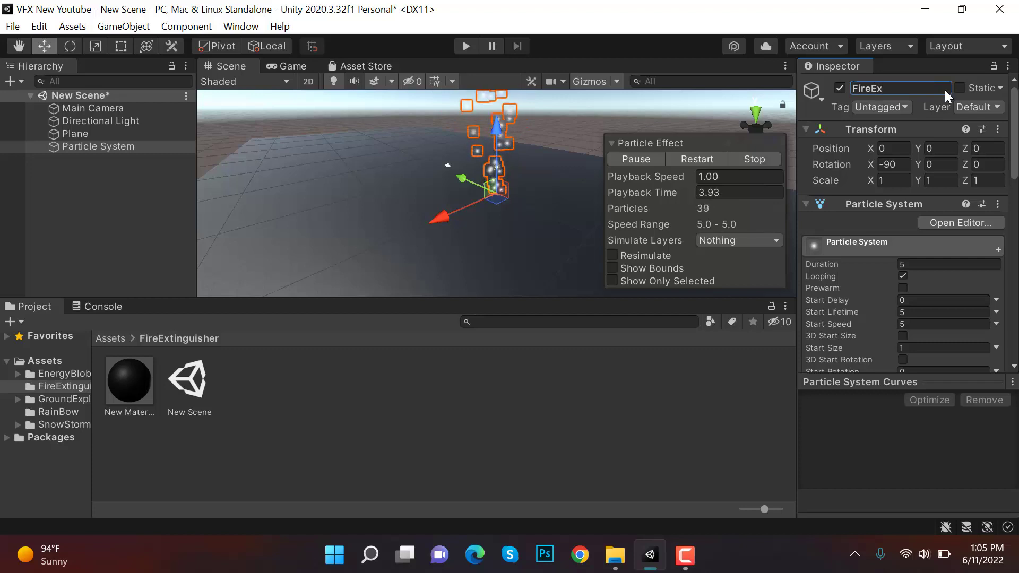
type("_PS")
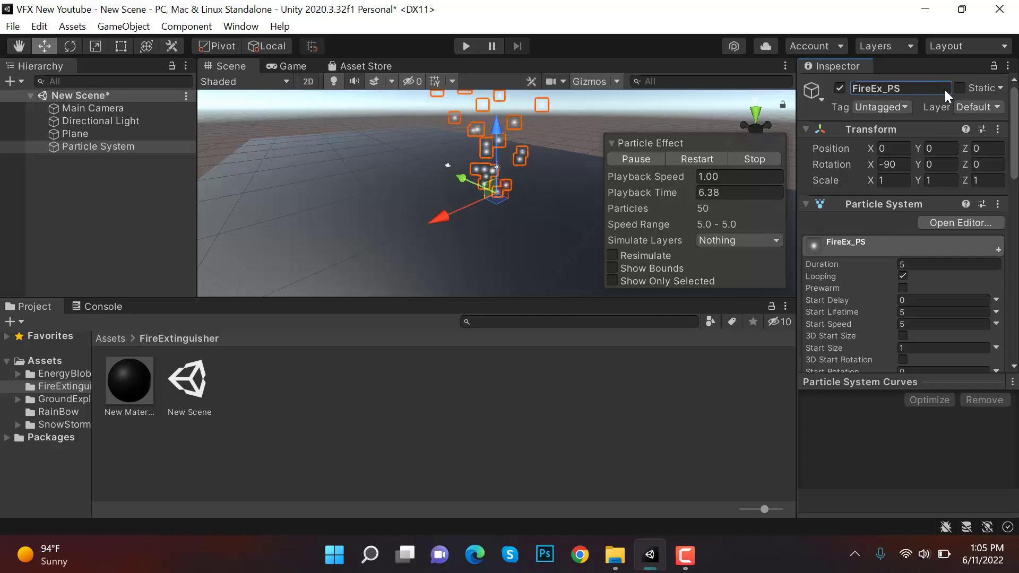
key("Return")
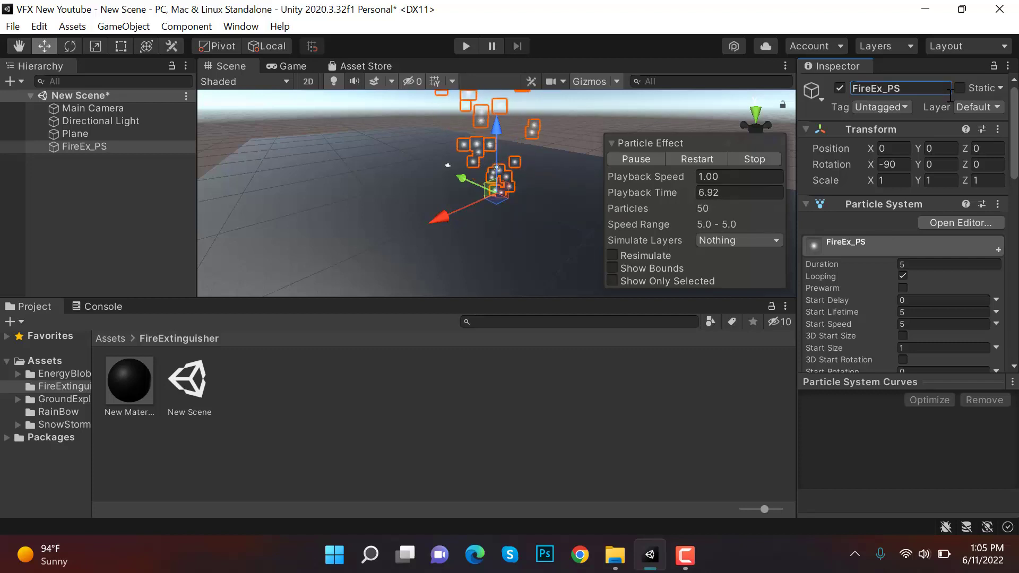
Reset the transform of FireEx_PS and set its Y position to 5
left_click(998, 130)
left_click(860, 146)
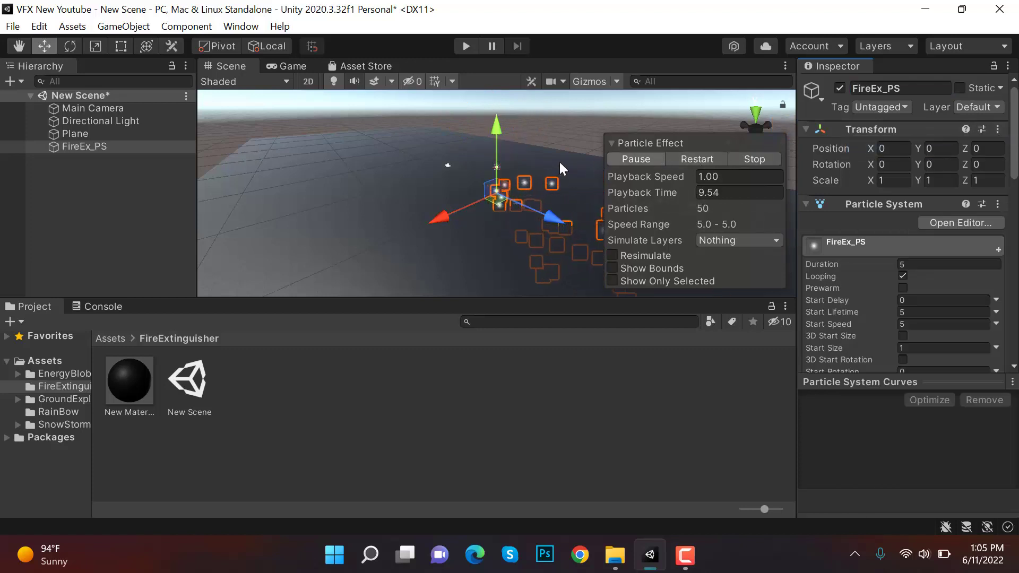
left_click(932, 150)
type("5")
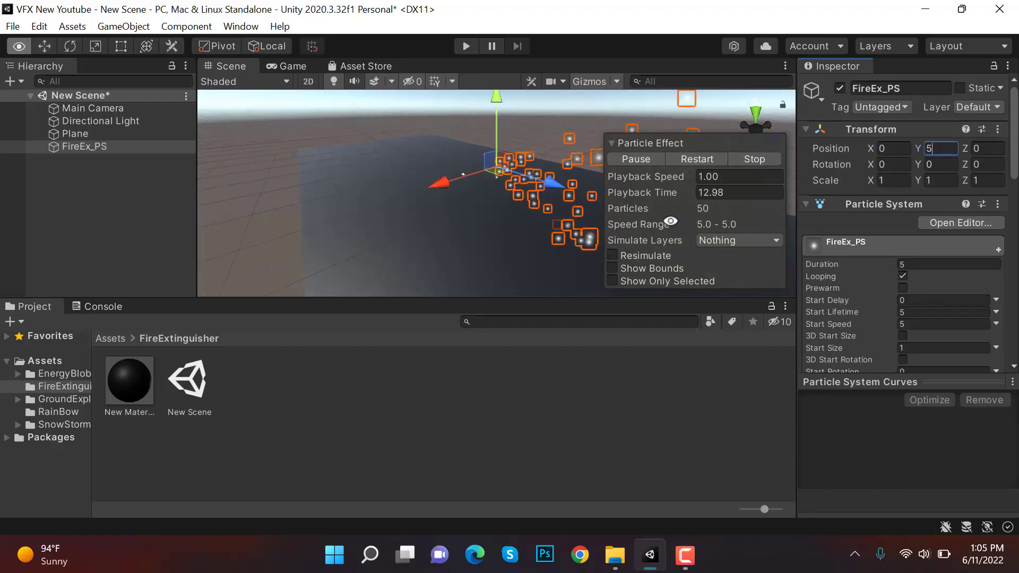
Set the FireEx_PS rotation to X 13 and Y 90, and move it to about X -6.9, Y 6.6
left_click_drag(671, 220, 557, 223, "alt")
left_click(16, 47)
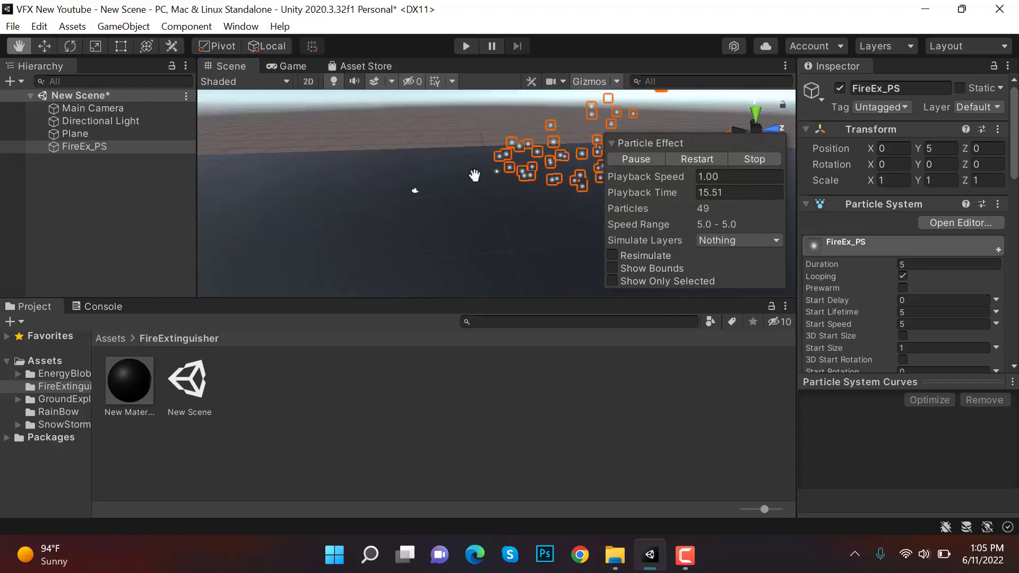
left_click_drag(472, 170, 307, 195)
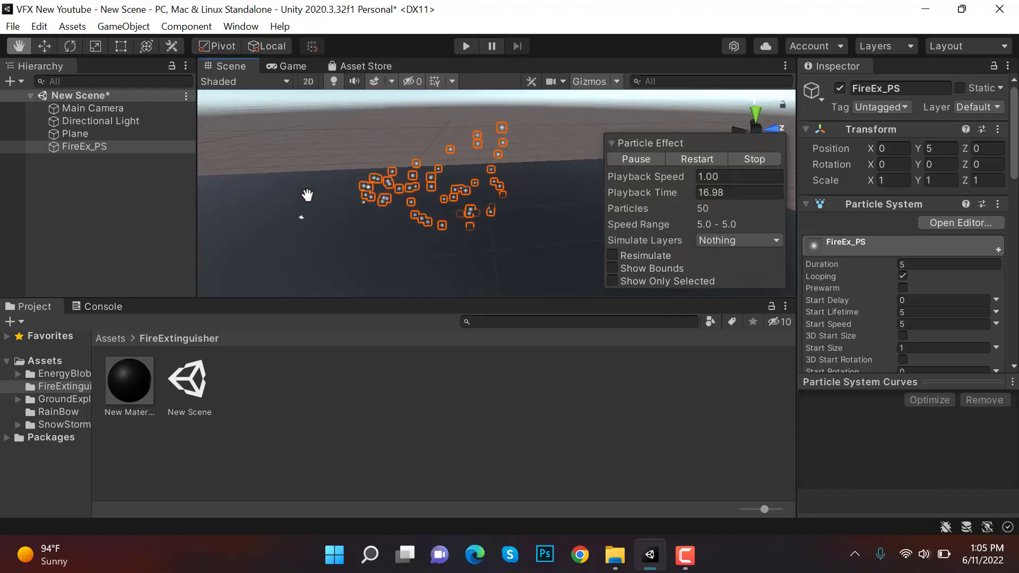
left_click(54, 46)
left_click(650, 159)
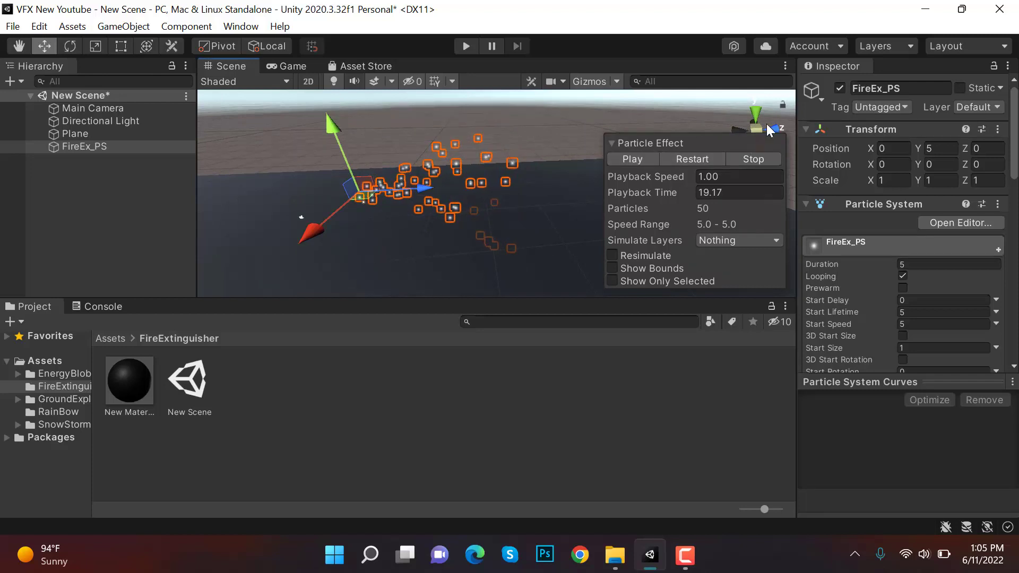
left_click(895, 165)
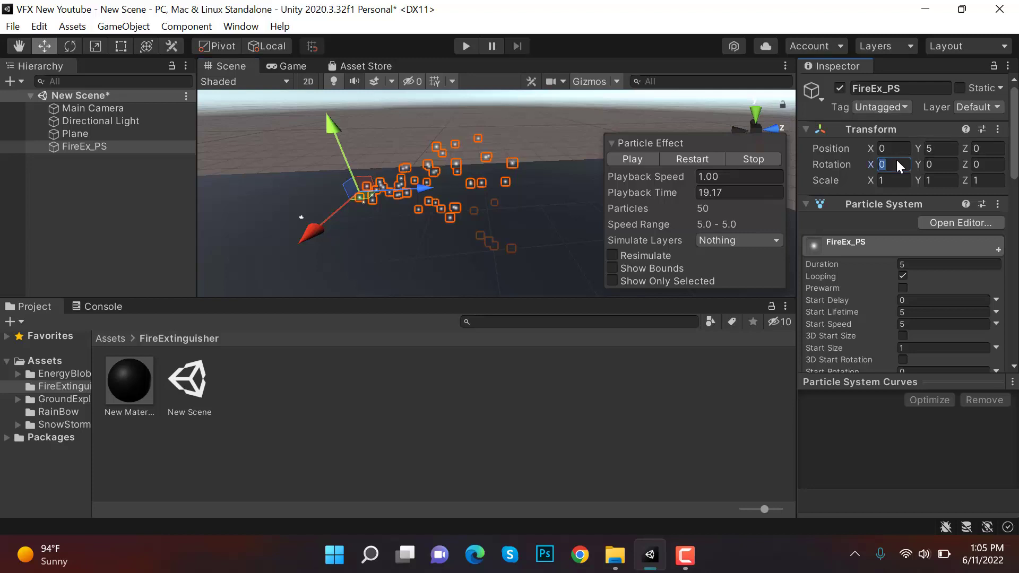
type("13")
left_click(949, 162)
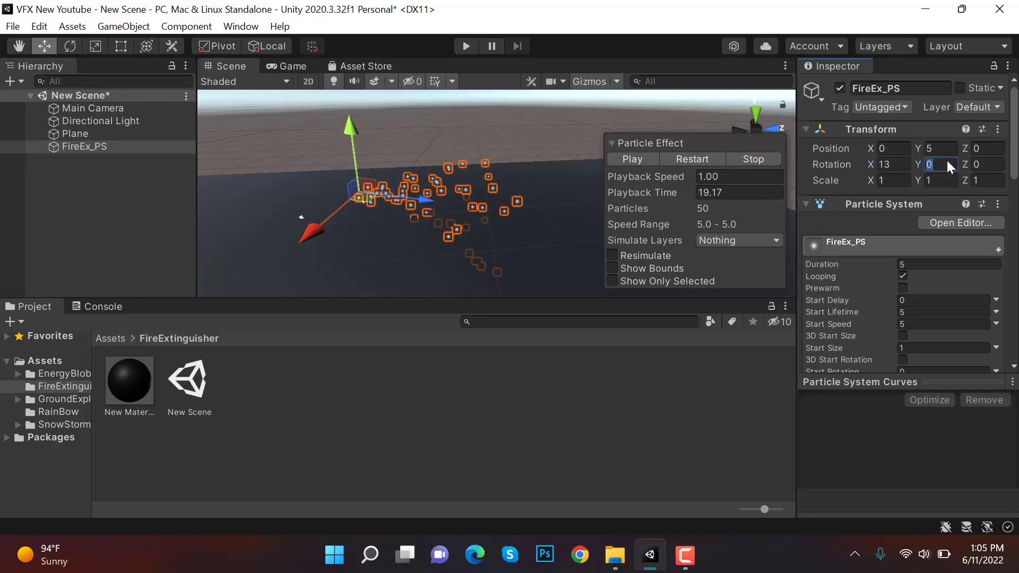
type("90")
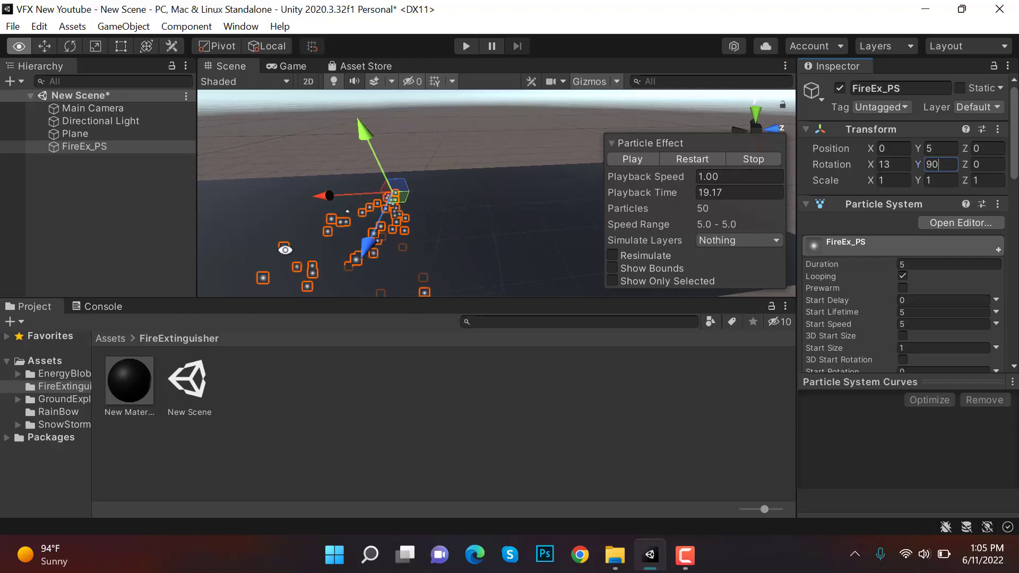
left_click_drag(366, 245, 403, 223)
right_click_drag(403, 223, 551, 183)
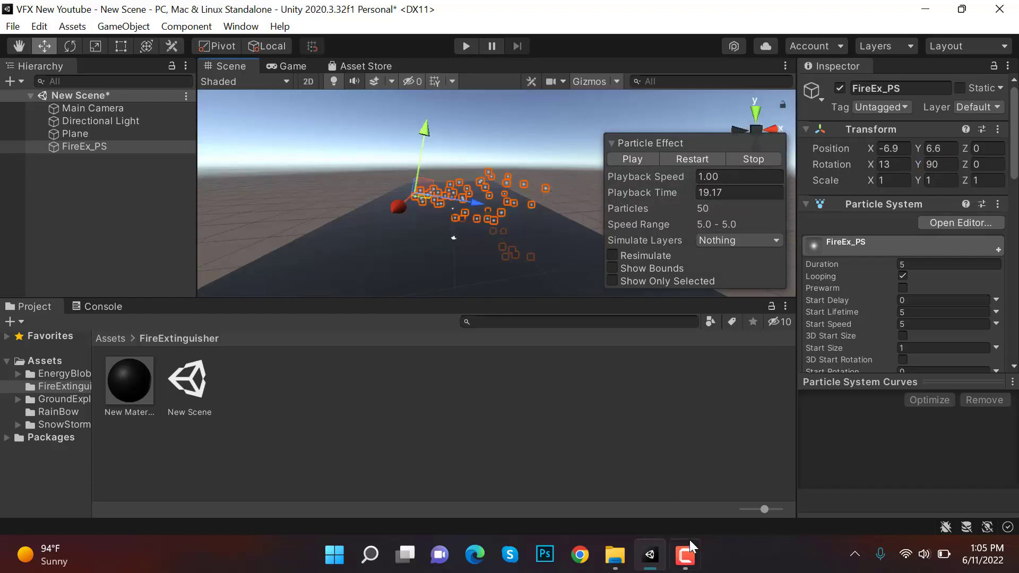
Import the Clouds image from File Explorer into the FireExtinguisher folder and return to Unity
left_click(613, 554)
left_click_drag(249, 142, 300, 399)
key("alt+Tab")
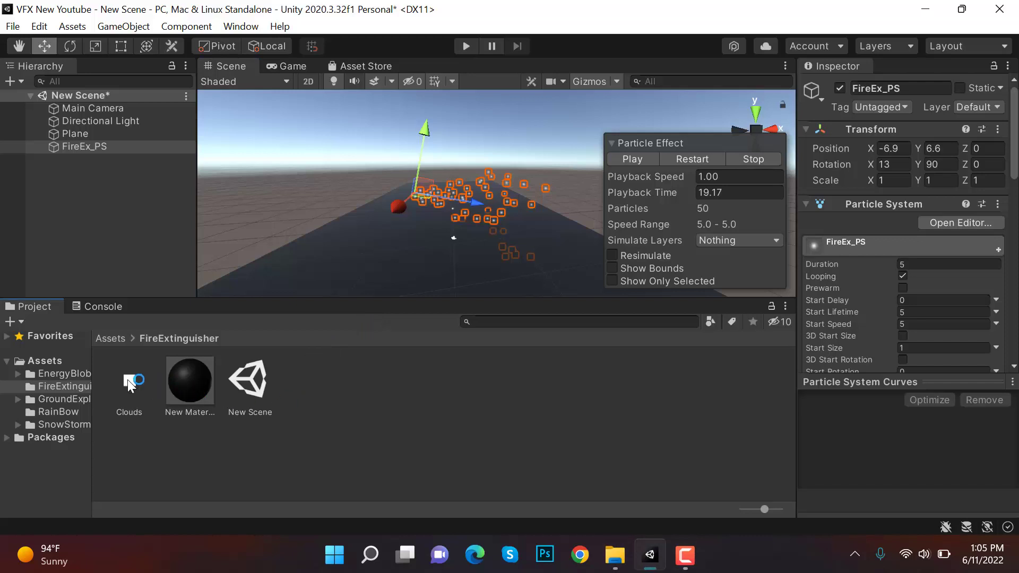
Apply Alpha Is Transparency to the Clouds texture and preview the image at full size
left_click(128, 380)
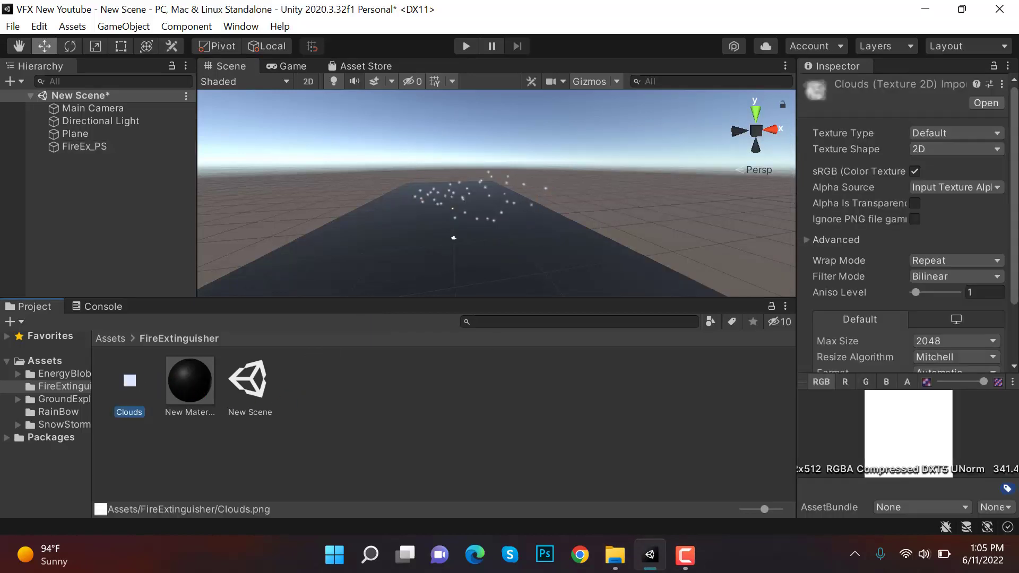
left_click(913, 203)
scroll(956, 238, "down", 3)
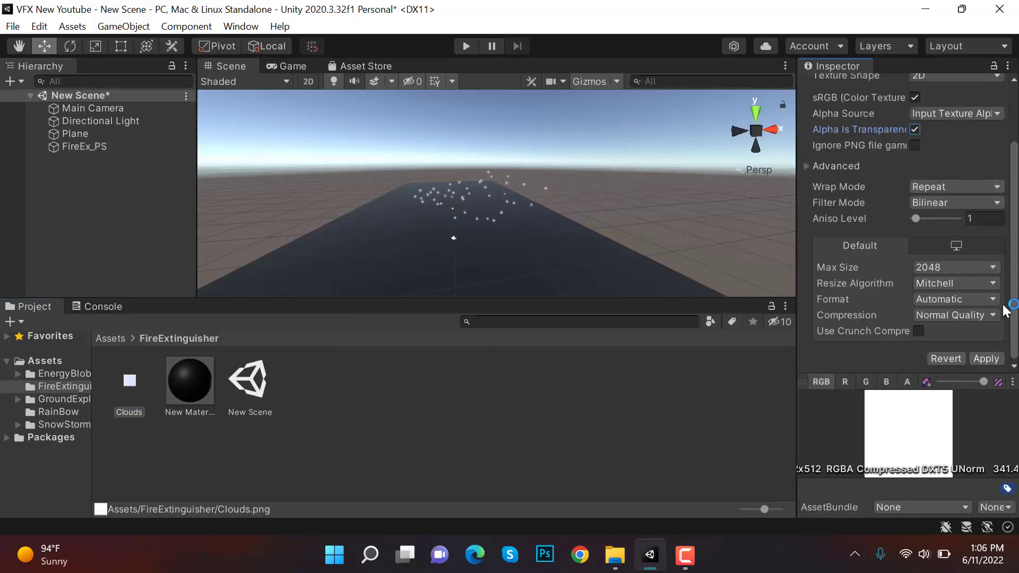
left_click(986, 357)
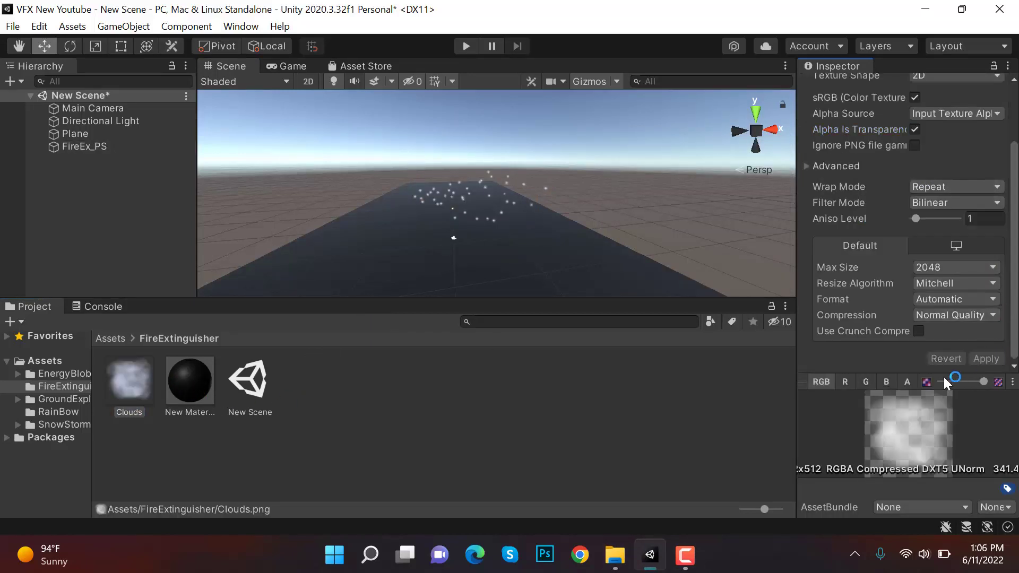
double_click(122, 389)
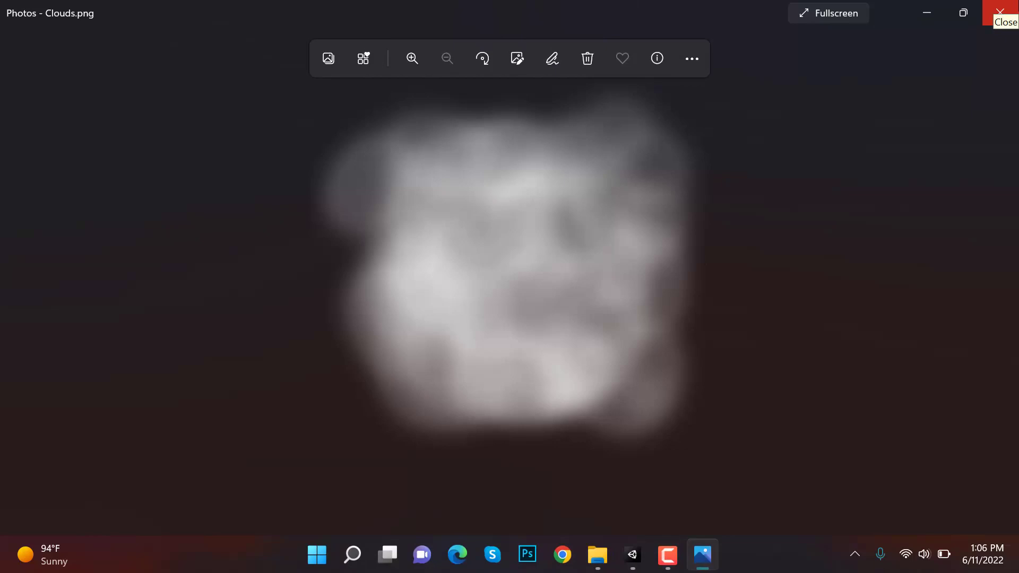
left_click(1000, 11)
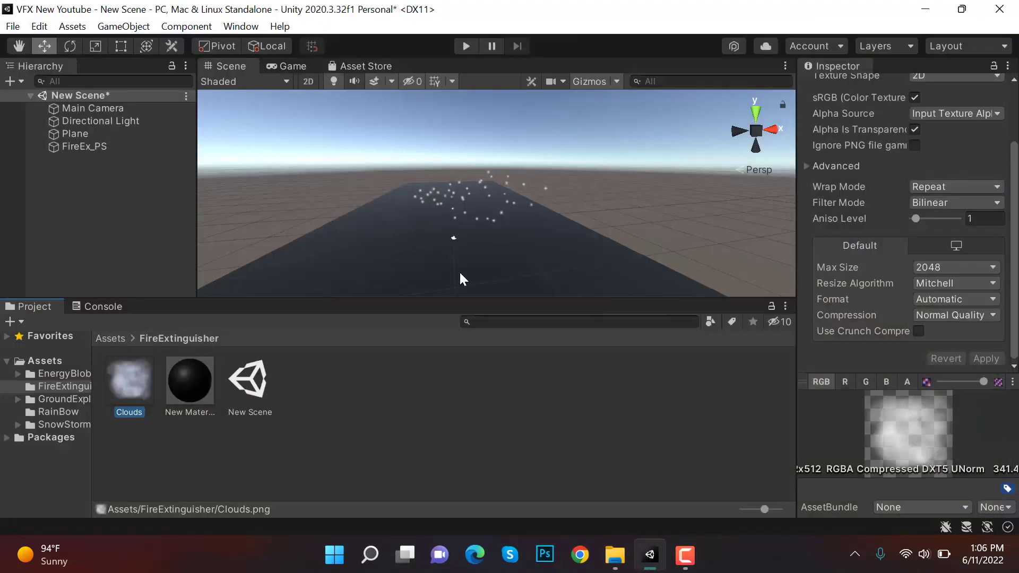
Create a new material named Smoke_Mat in the FireExtinguisher folder
right_click(340, 377)
mouse_move(494, 96)
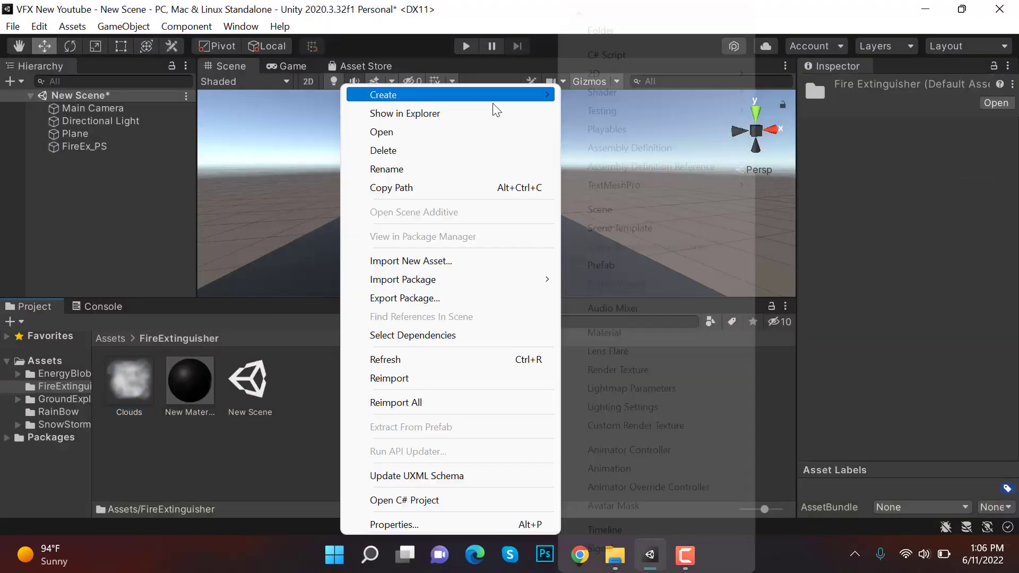
left_click(623, 331)
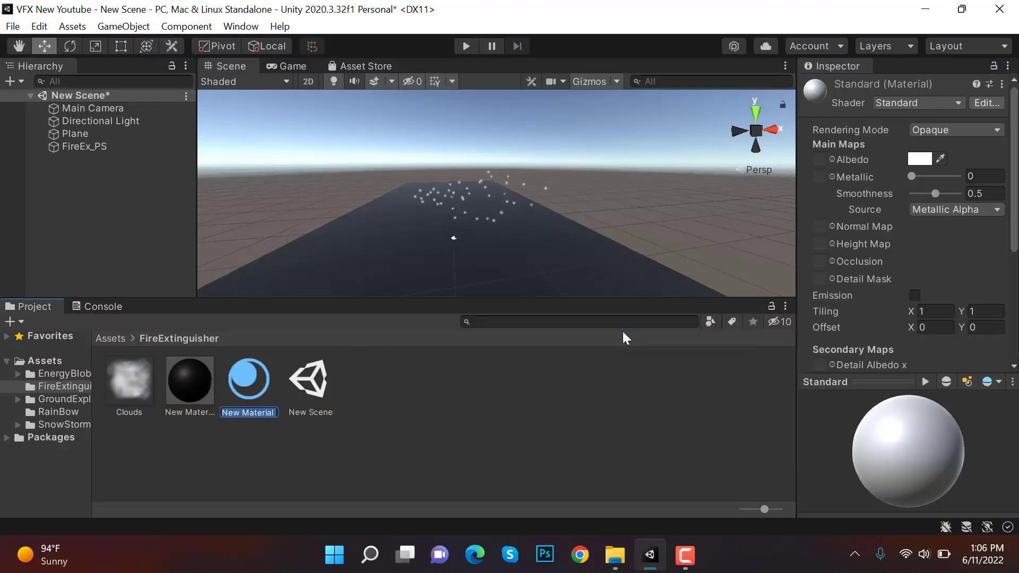
type("Smoke_Mat")
key("Return")
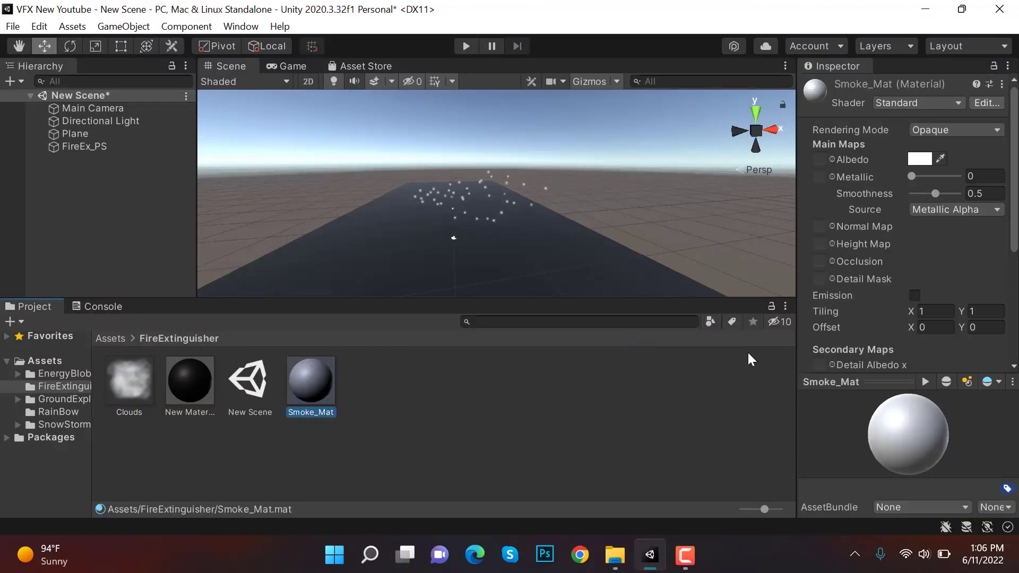
Change the Smoke_Mat shader to a particle shader from the Legacy Shaders group
left_click(892, 382)
left_click(913, 103)
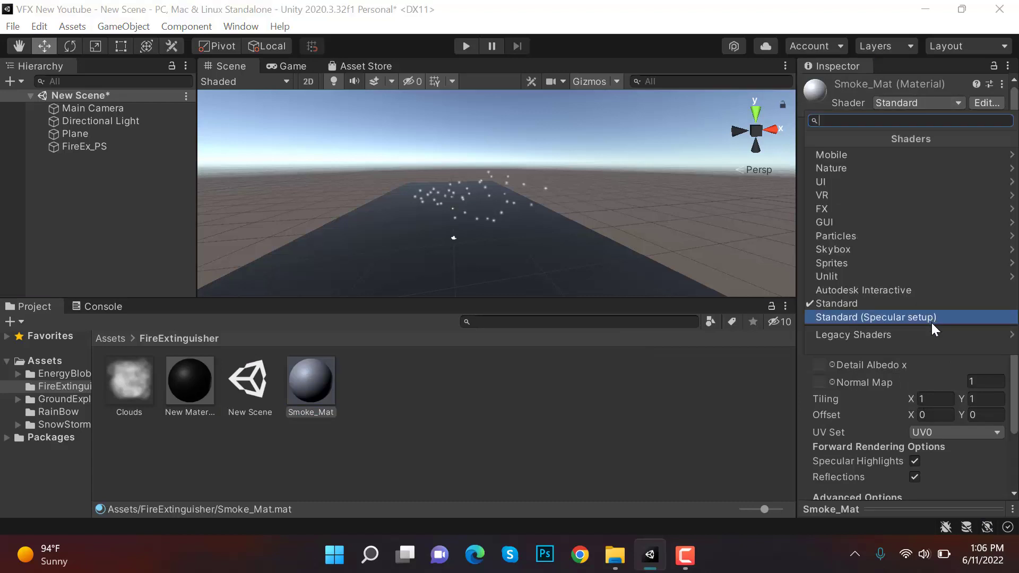
left_click(924, 334)
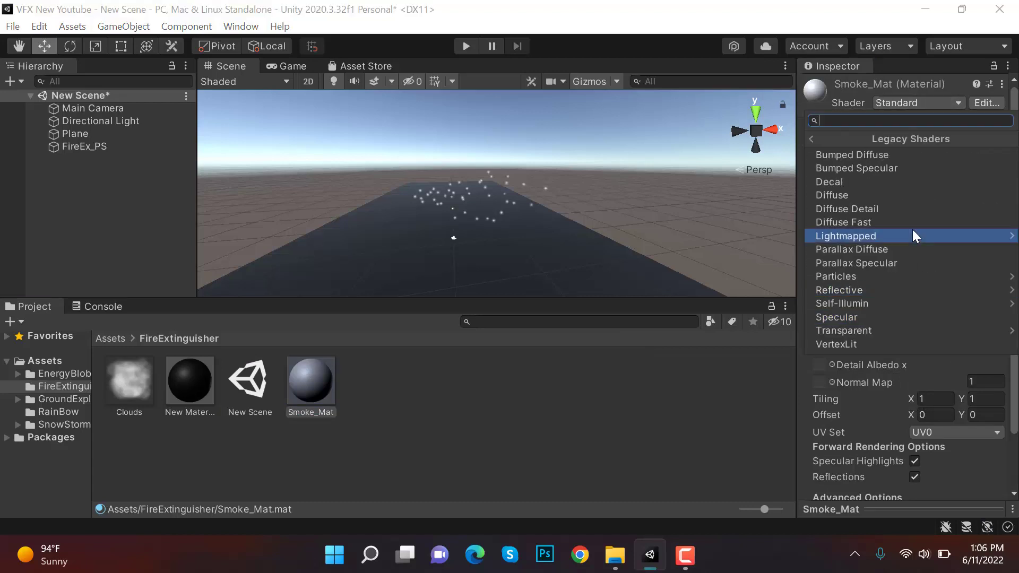
left_click(892, 275)
left_click(887, 168)
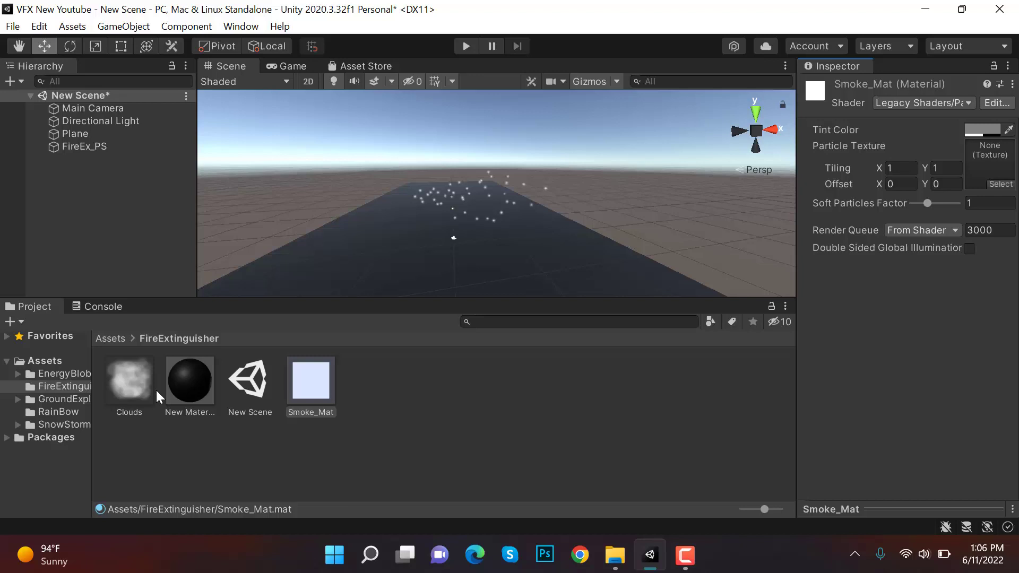
Use the Clouds image as the particle texture of Smoke_Mat and assign the material to FireEx_PS
left_click_drag(139, 393, 972, 165)
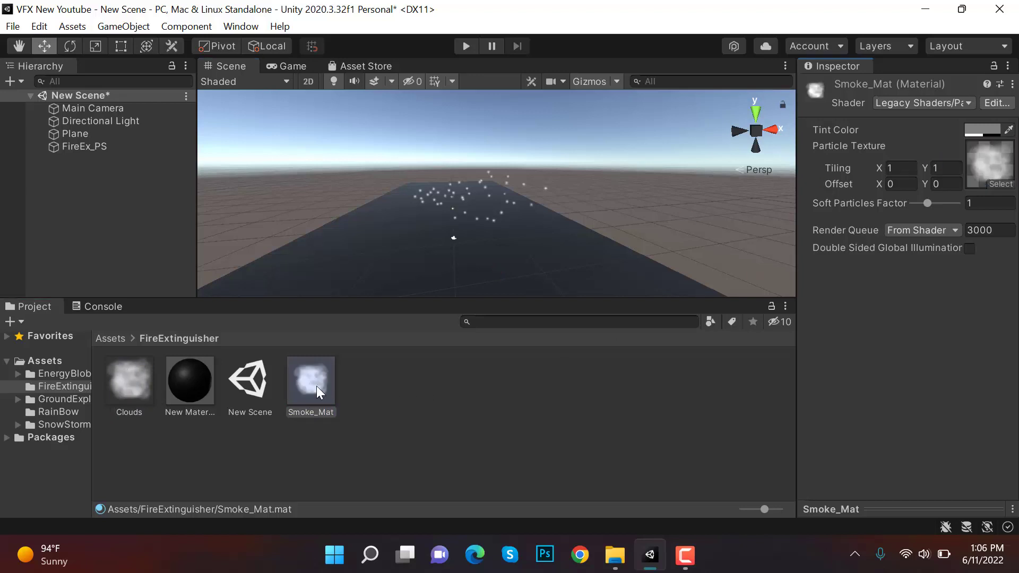
left_click(155, 148)
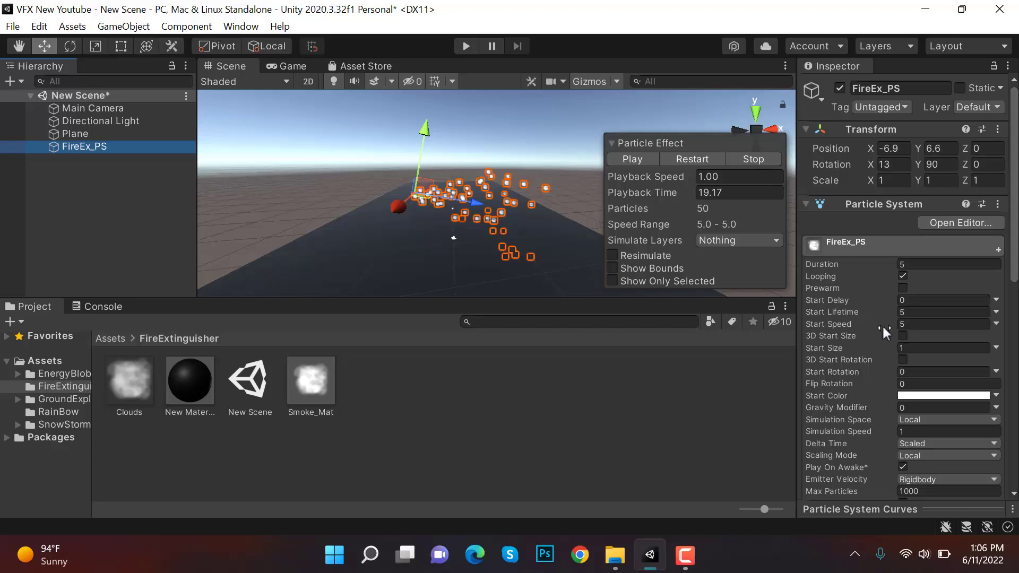
Set the FireEx_PS Start Lifetime to 1 and its Start Speed to a random value between 15 and 20
left_click(919, 314)
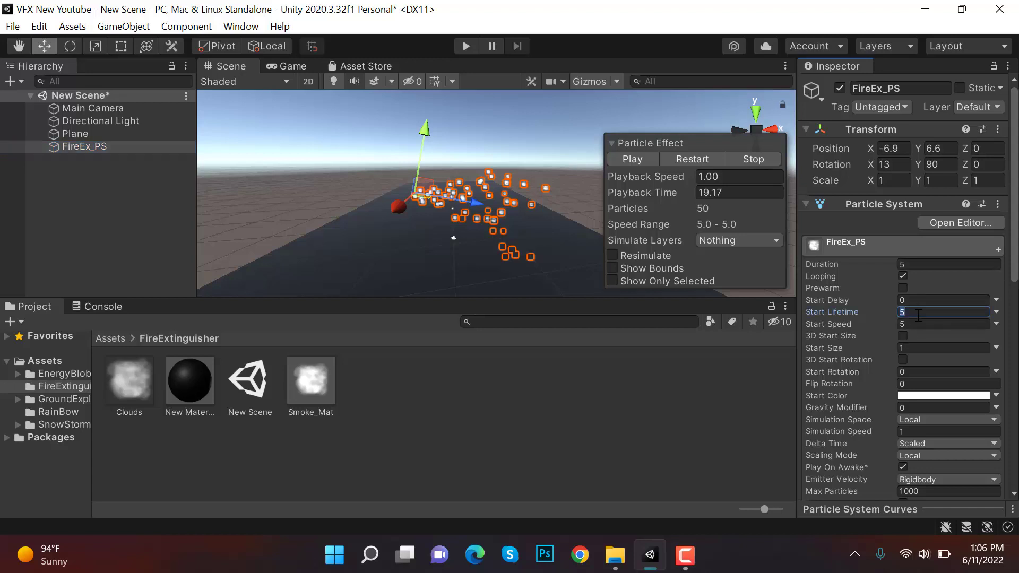
left_click(996, 323)
left_click(926, 312)
left_click(923, 324)
left_click(983, 323)
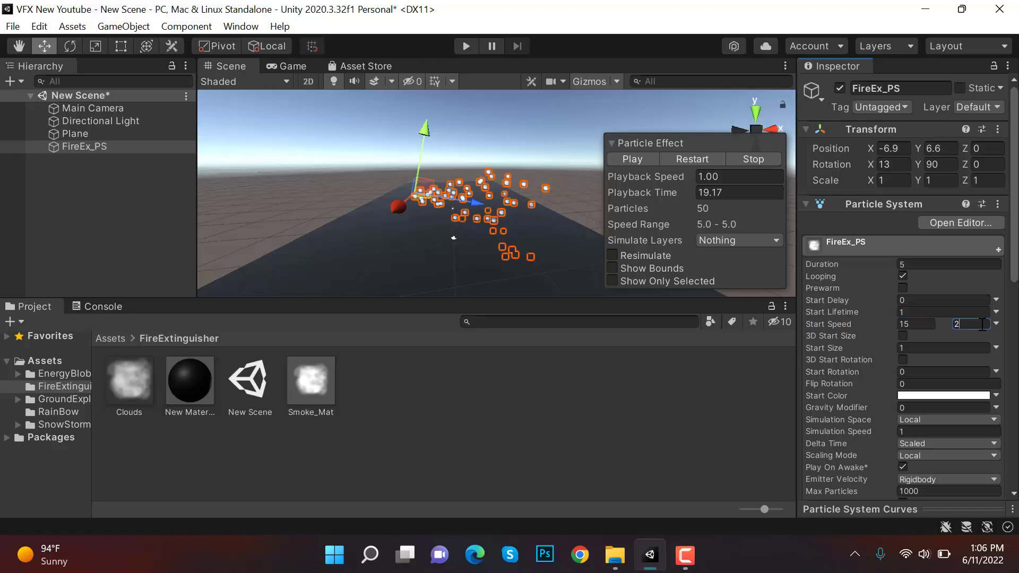
type("20")
Play the particle preview, set the Simulation Speed to 2, and pause the playback
scroll(977, 318, "down", 3)
left_click(667, 165)
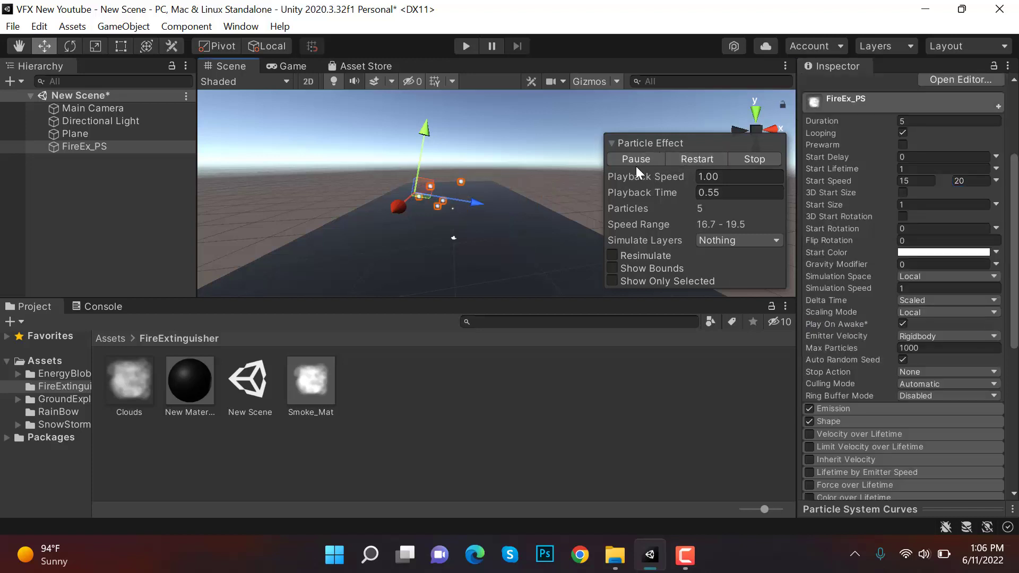
left_click(948, 289)
type("2")
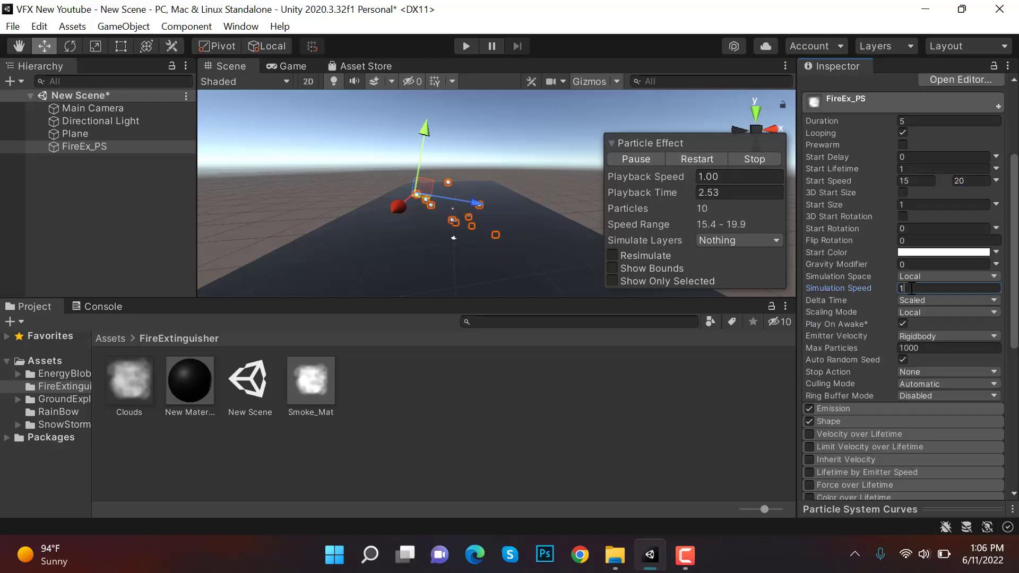
left_click(647, 160)
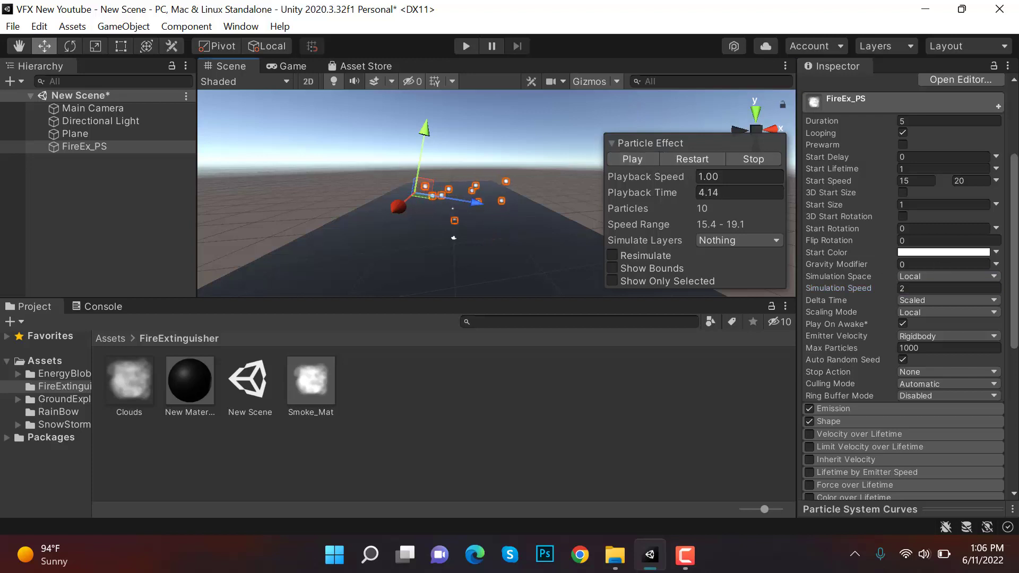
scroll(1003, 324, "up", 3)
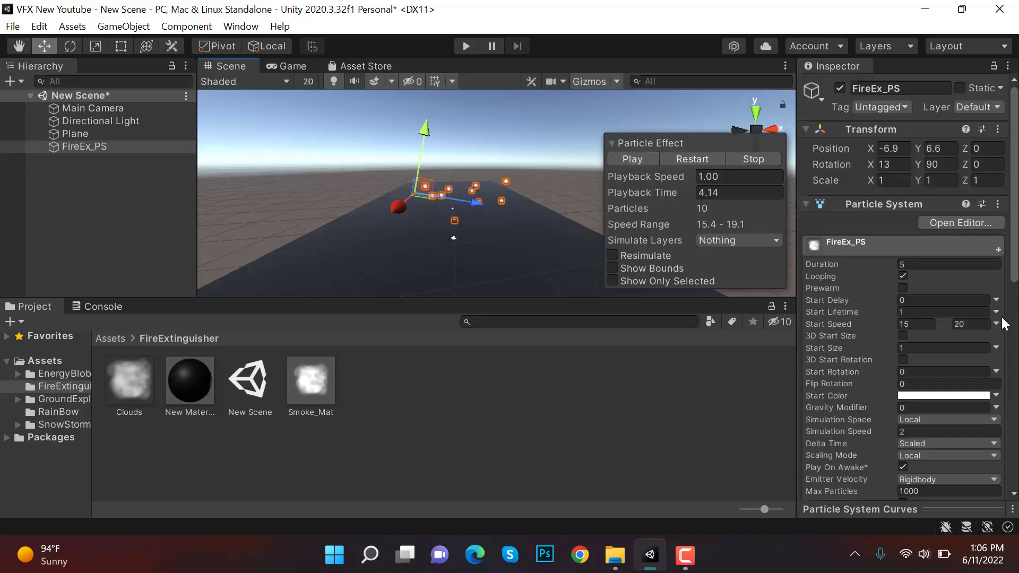
Set the FireEx_PS Start Size to a random value between 0.5 and 1 and replay the particle preview, pausing it
left_click(993, 348)
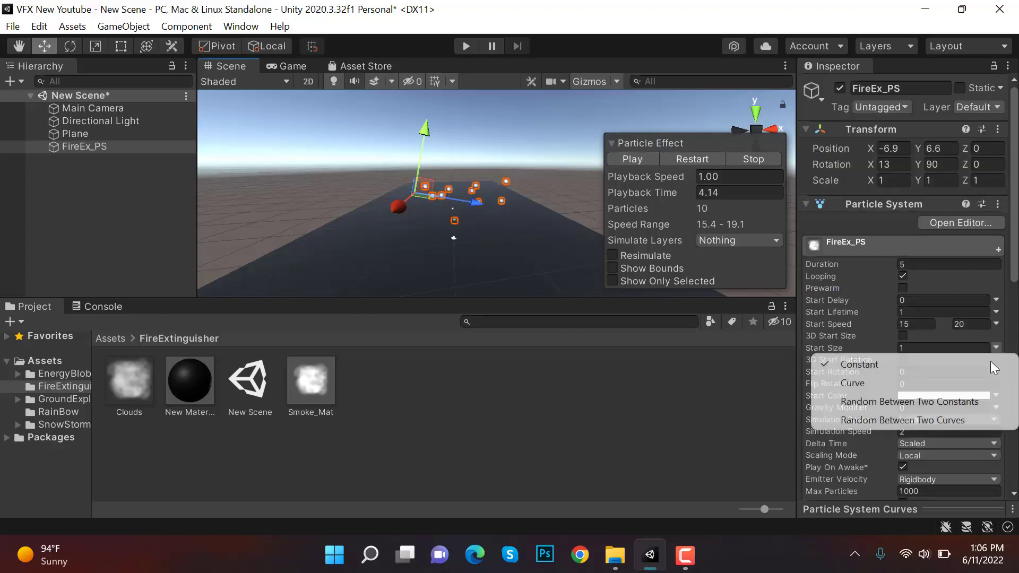
left_click(983, 403)
left_click(933, 345)
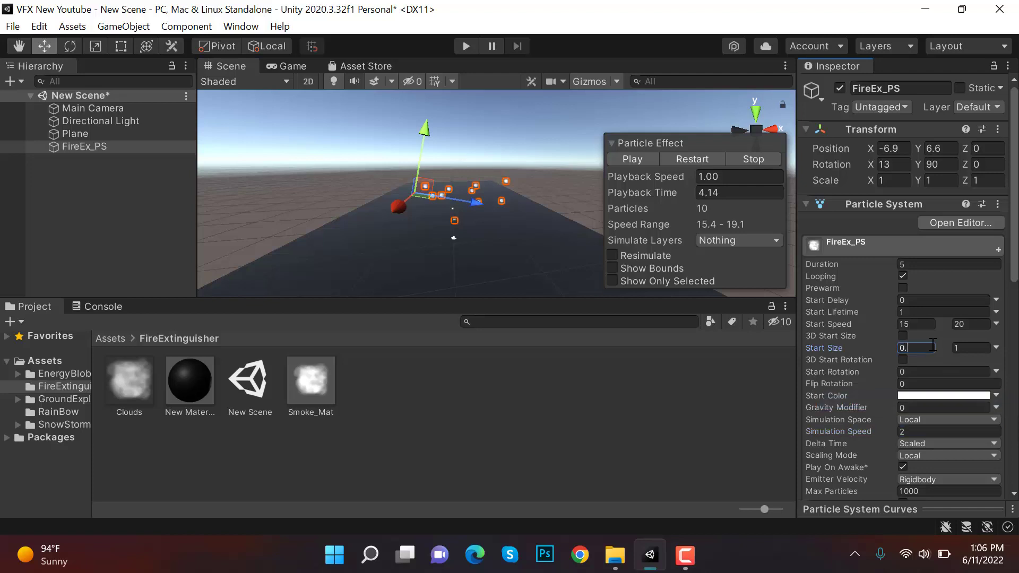
type("0.5")
left_click(685, 158)
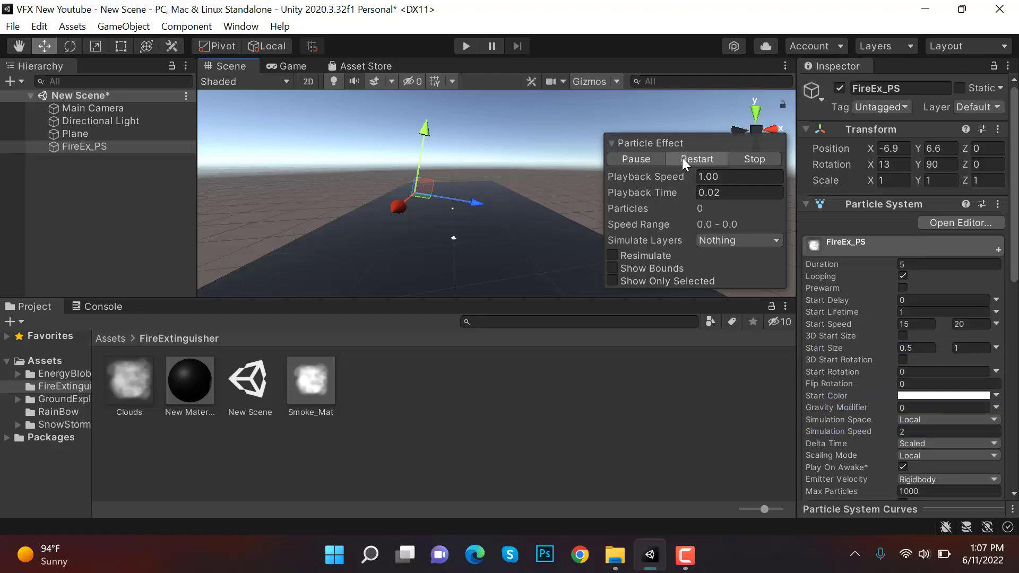
left_click(644, 157)
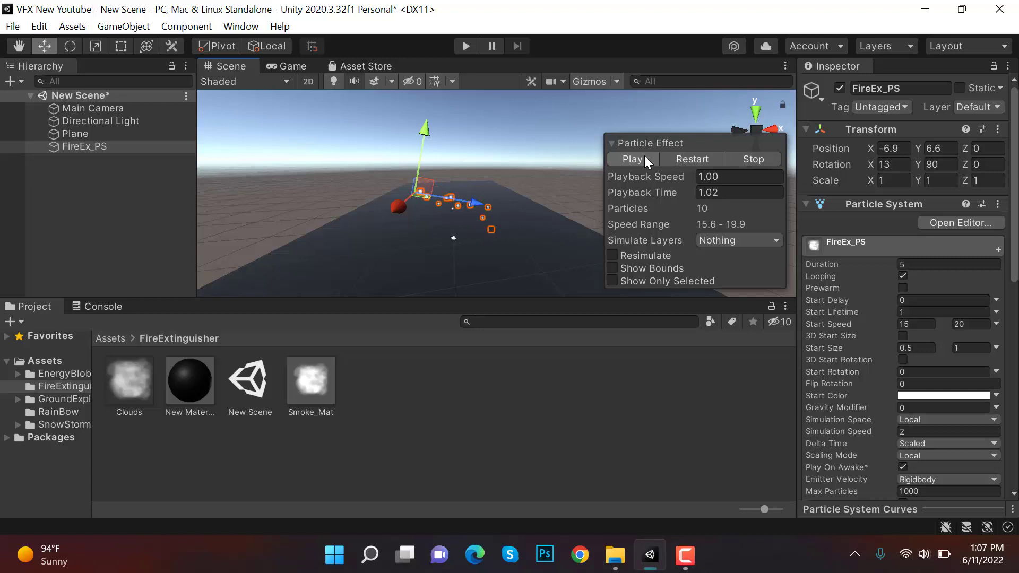
Set the first of the two Start Speed constants to 25 and restart the particle preview
left_click(908, 324)
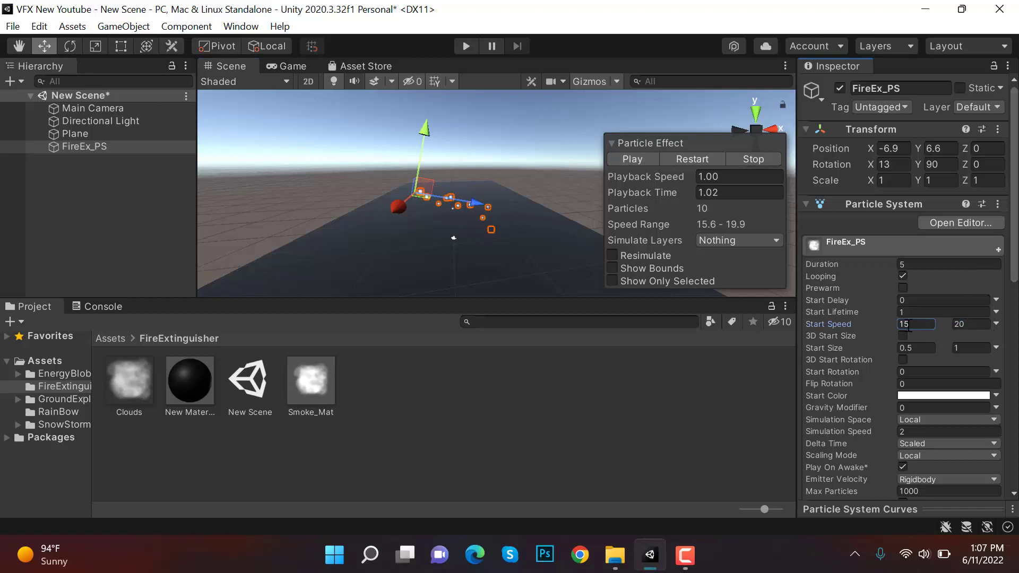
type("25")
left_click(702, 161)
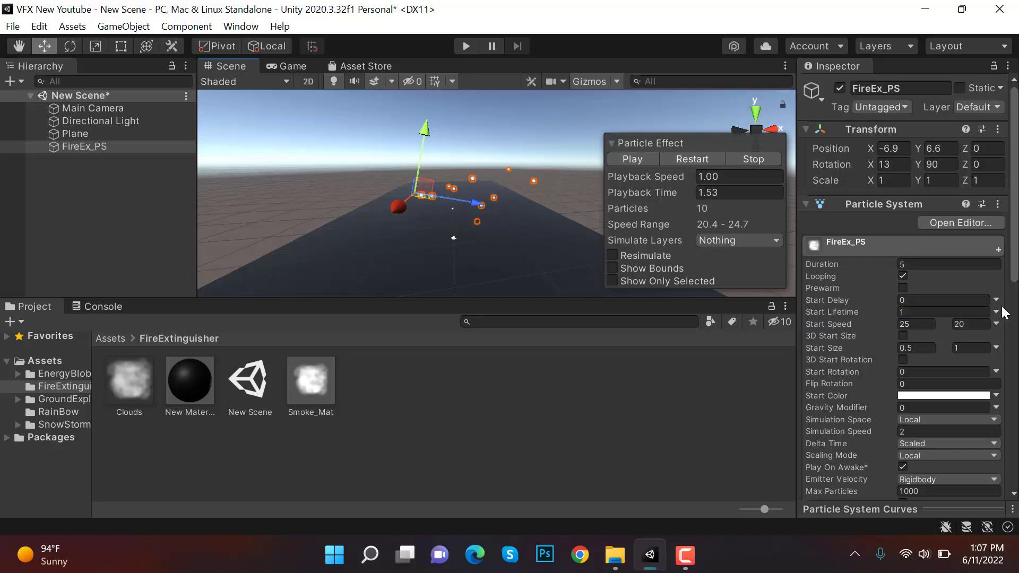
Set the Simulation Speed to 1, replaying the particle preview briefly before saving the scene
left_click(935, 431)
type("1")
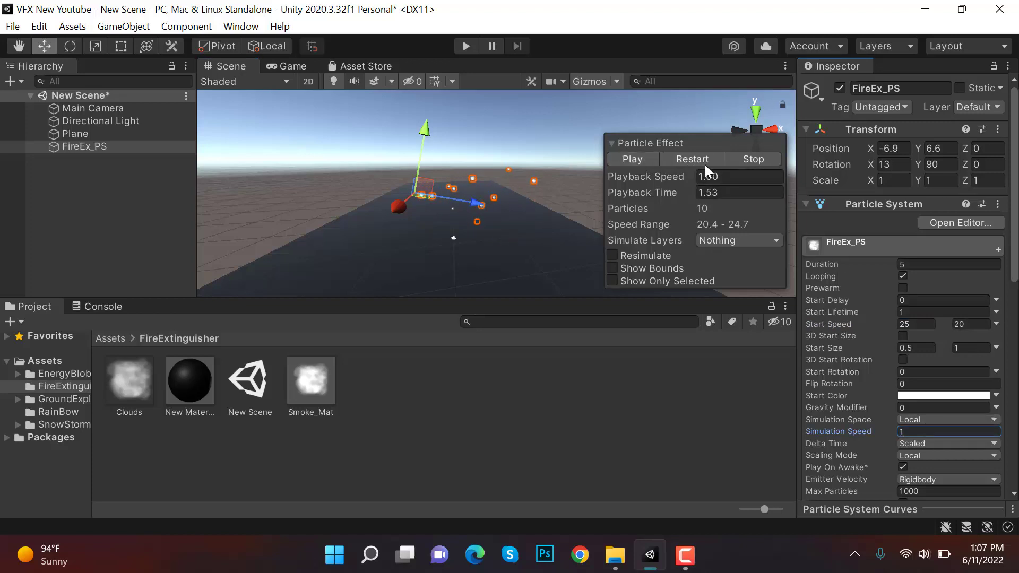
left_click(705, 164)
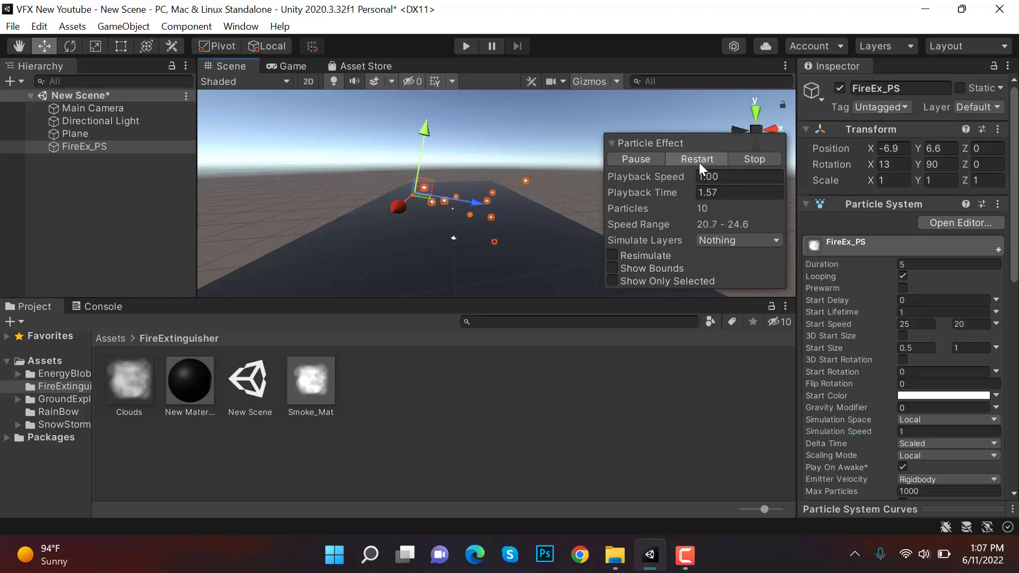
left_click(629, 158)
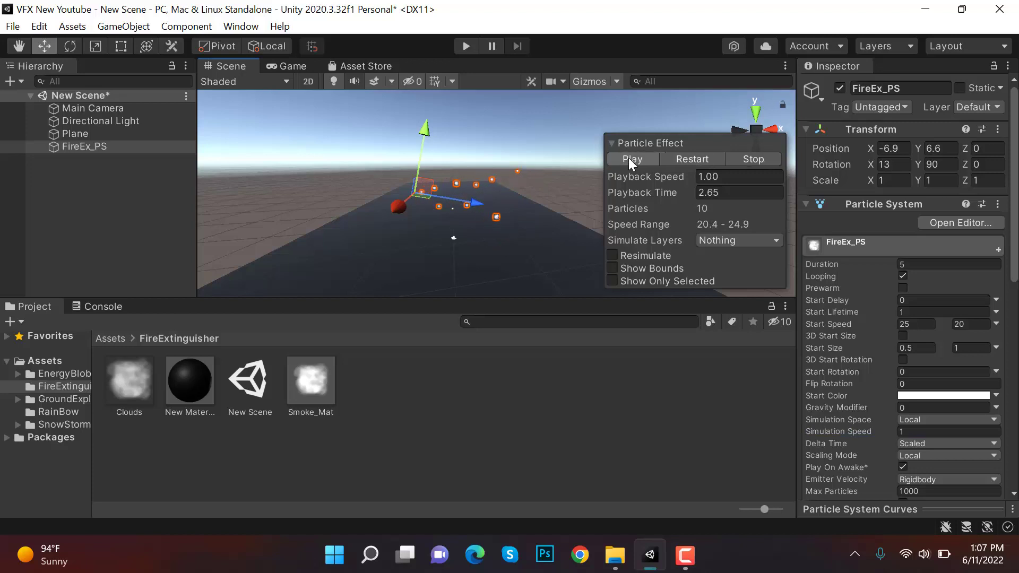
key("ctrl+s")
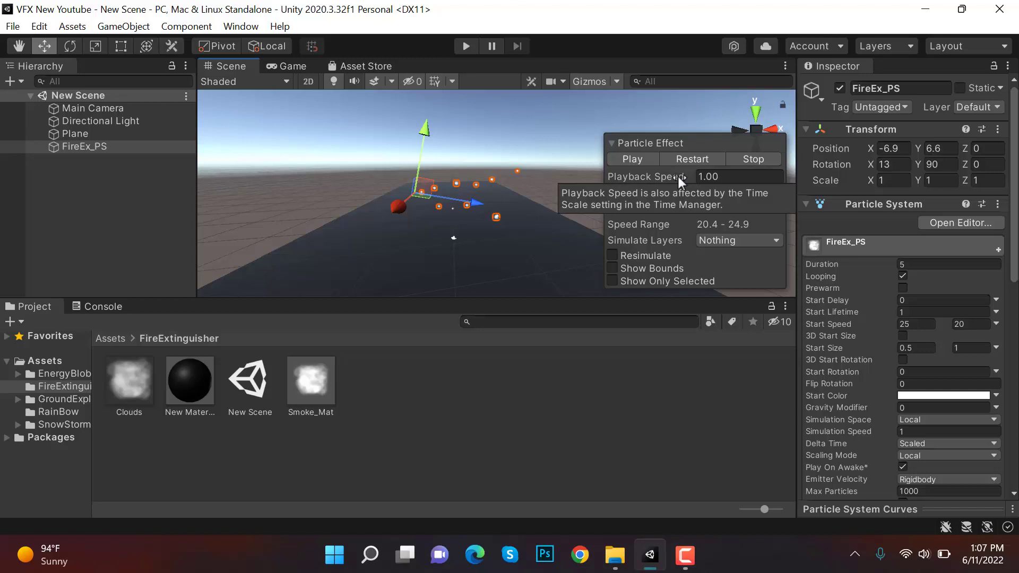
Set the Rate over Time in the FireEx_PS Emission module to 200
scroll(890, 406, "down", 5)
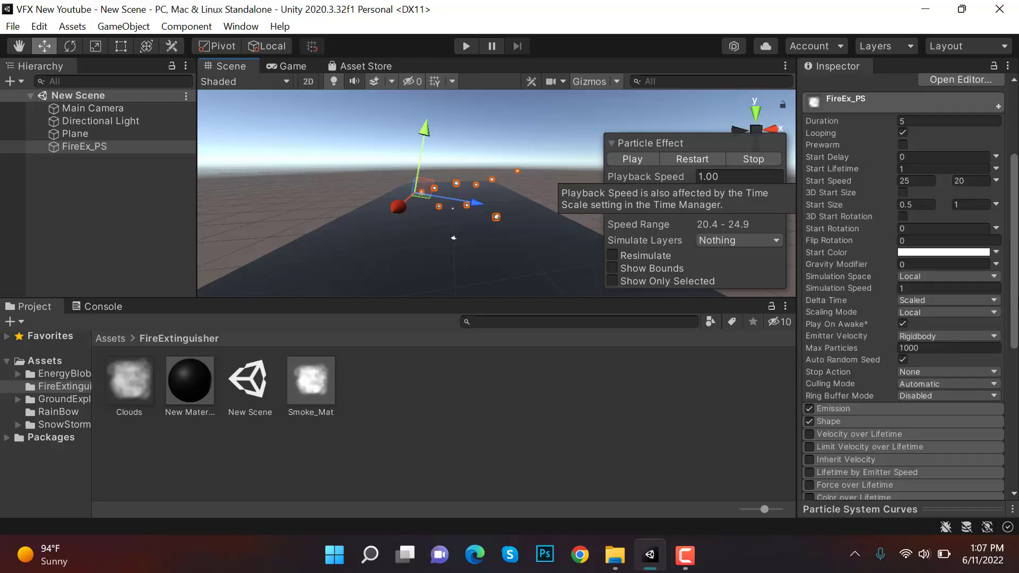
left_click(889, 408)
left_click(944, 423)
type("2")
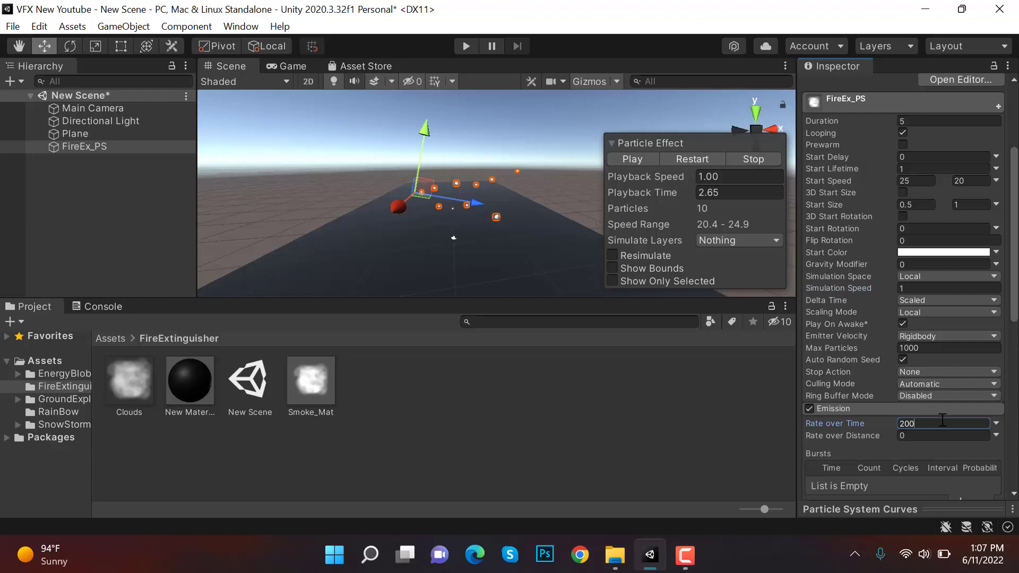
type("00")
Narrow the emitter's cone shape to Angle 1 and Radius 0.0001, and replay the preview before pausing it
scroll(926, 323, "down", 5)
left_click(878, 266)
left_click(833, 277)
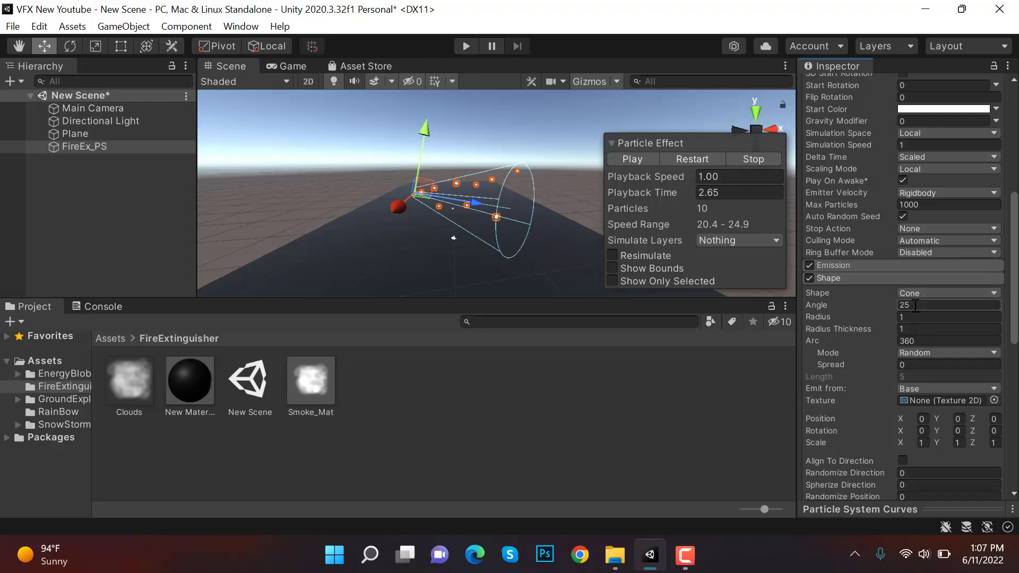
type("1")
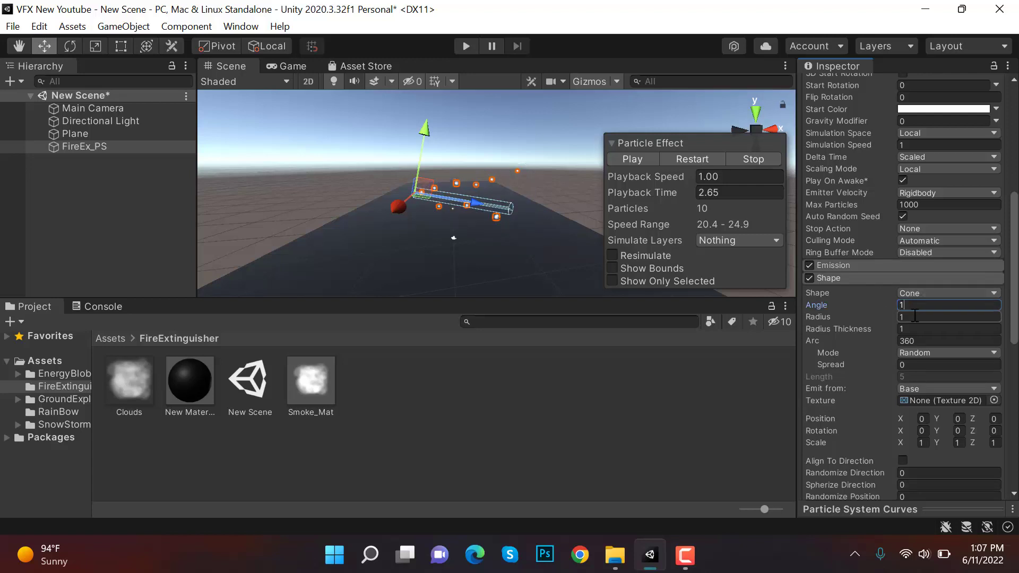
left_click(914, 316)
type("0.0001")
left_click(699, 160)
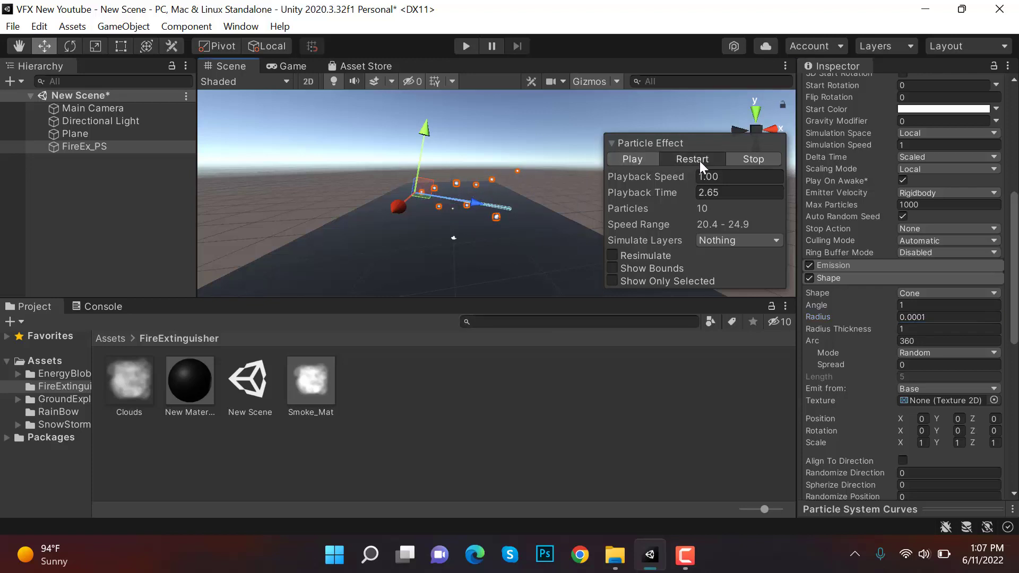
left_click(650, 159)
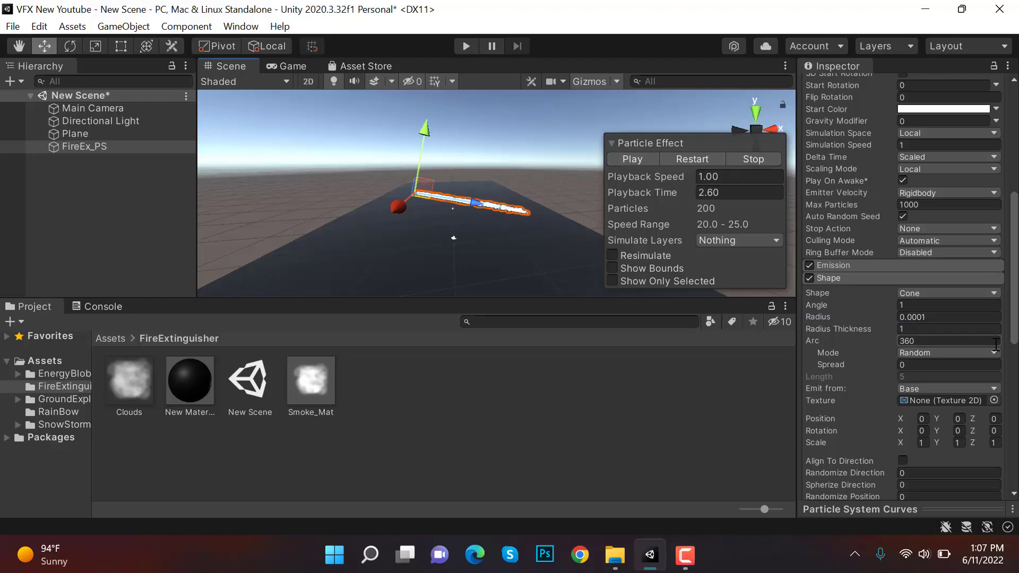
Enable Color over Lifetime and give its gradient an opaque alpha key near the middle and alpha 0 at the end
scroll(945, 342, "up", 5)
middle_click_drag(531, 216, 409, 232)
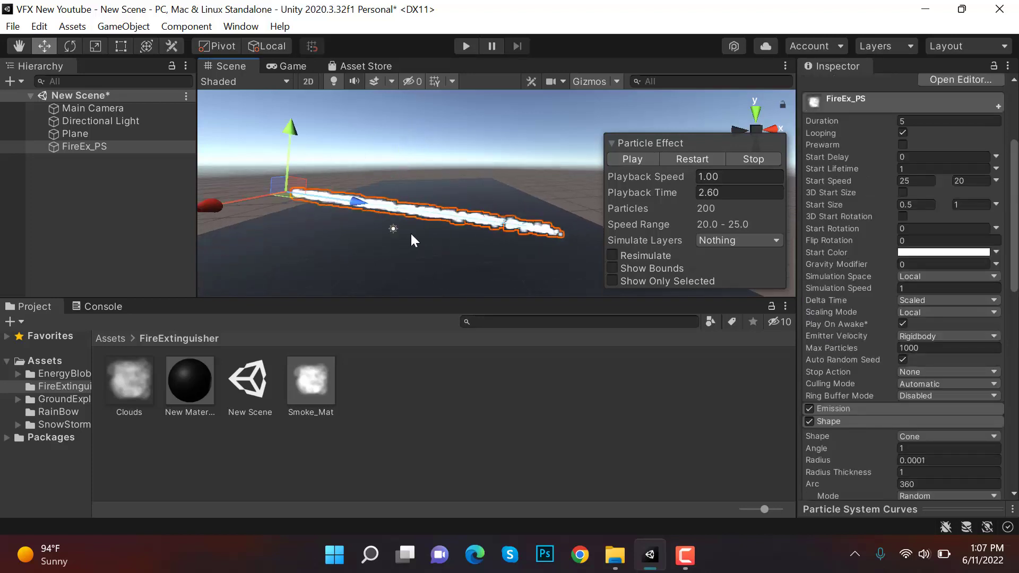
scroll(905, 297, "up", 5)
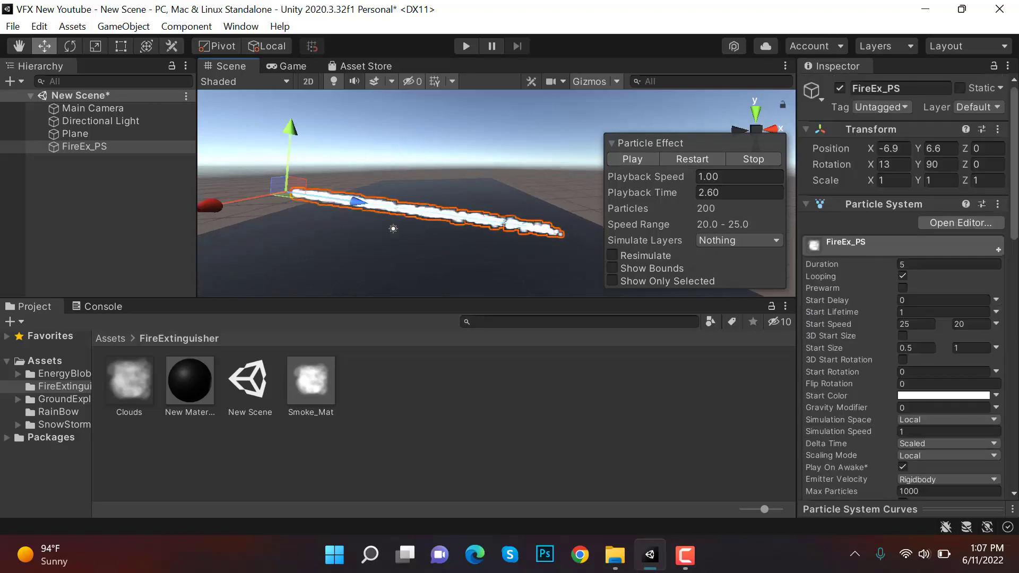
scroll(905, 298, "down", 5)
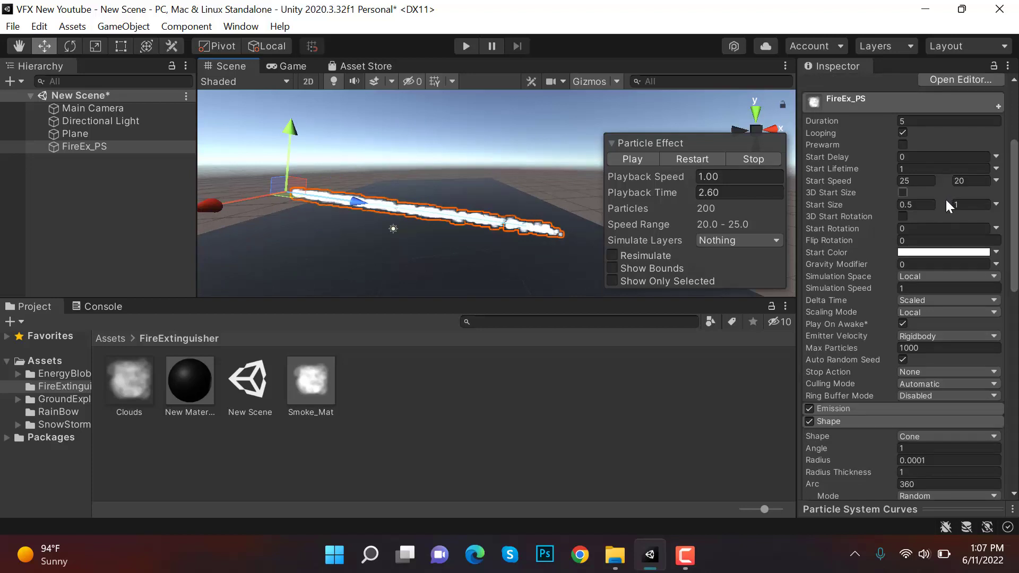
scroll(929, 204, "down", 3)
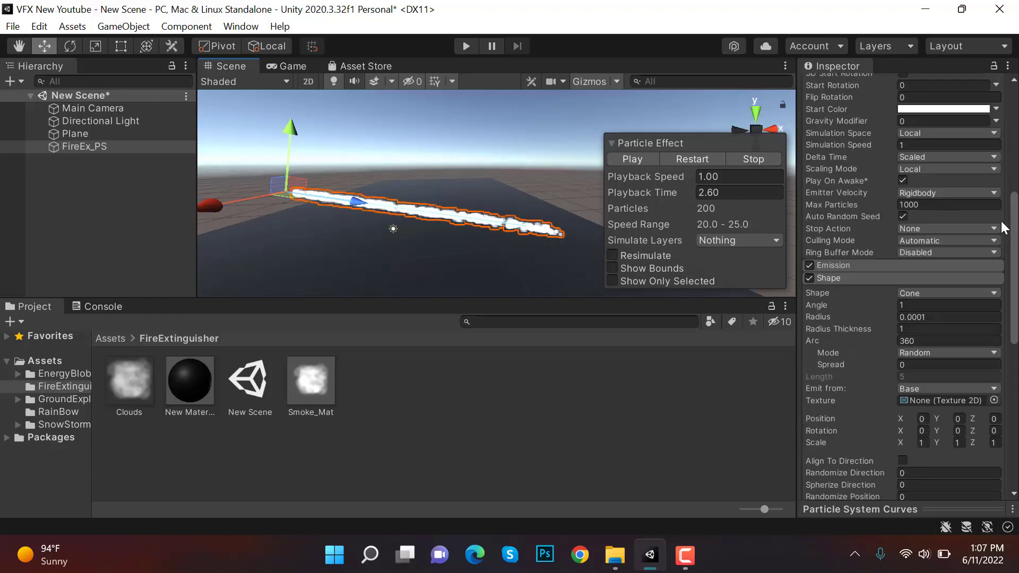
scroll(904, 294, "down", 6)
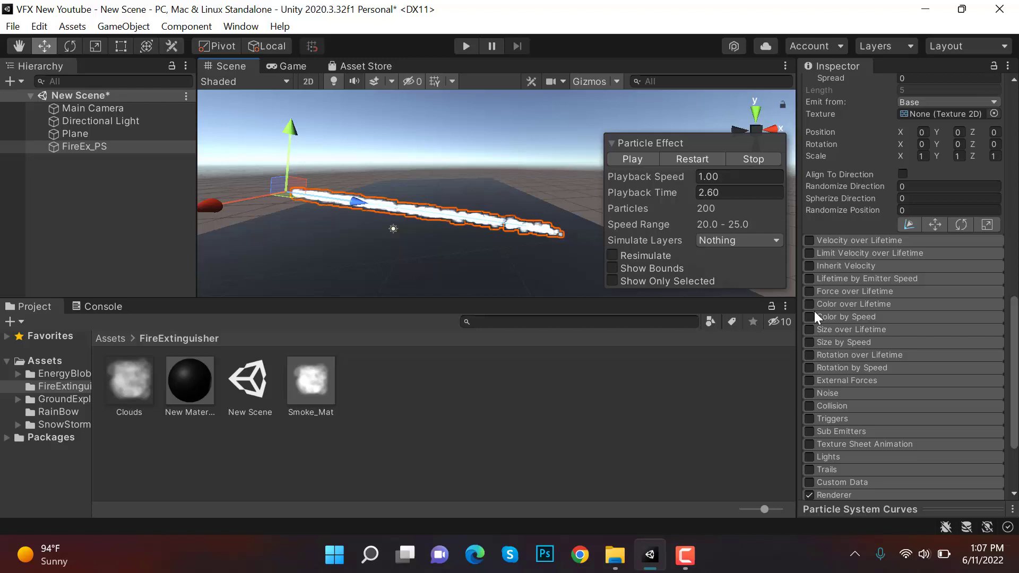
left_click(833, 303)
left_click(940, 319)
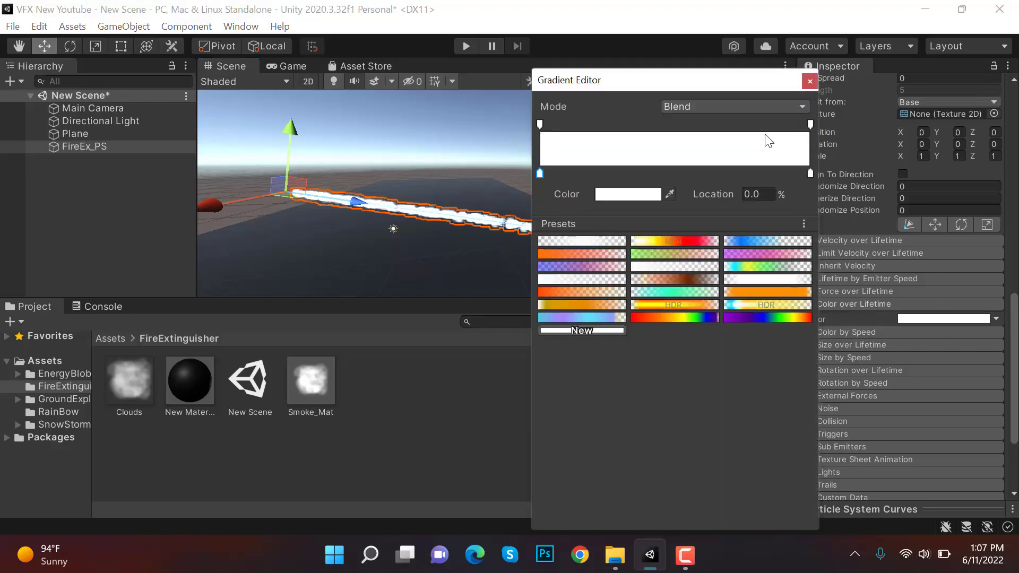
left_click(667, 125)
left_click(811, 125)
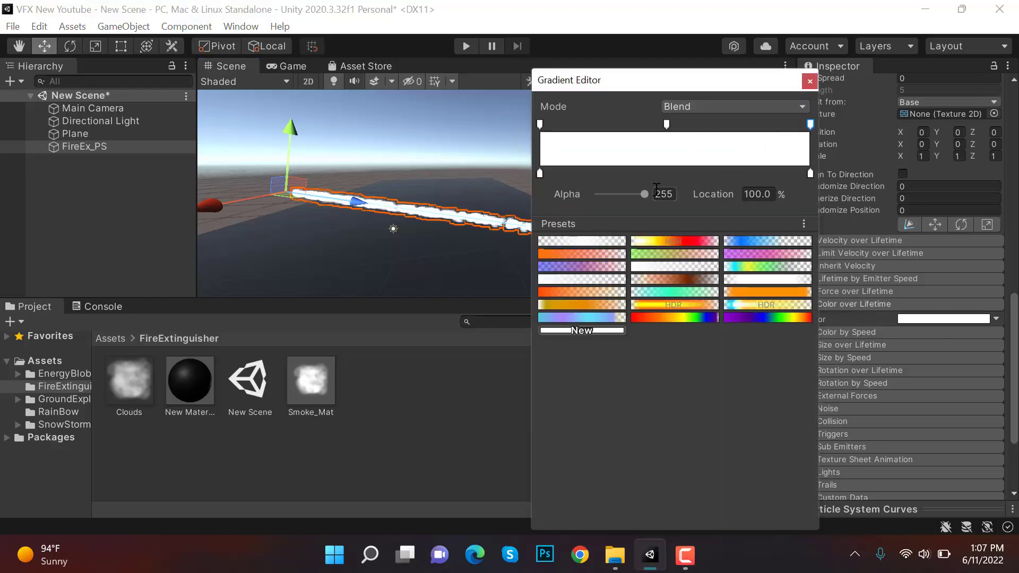
left_click_drag(645, 195, 598, 194)
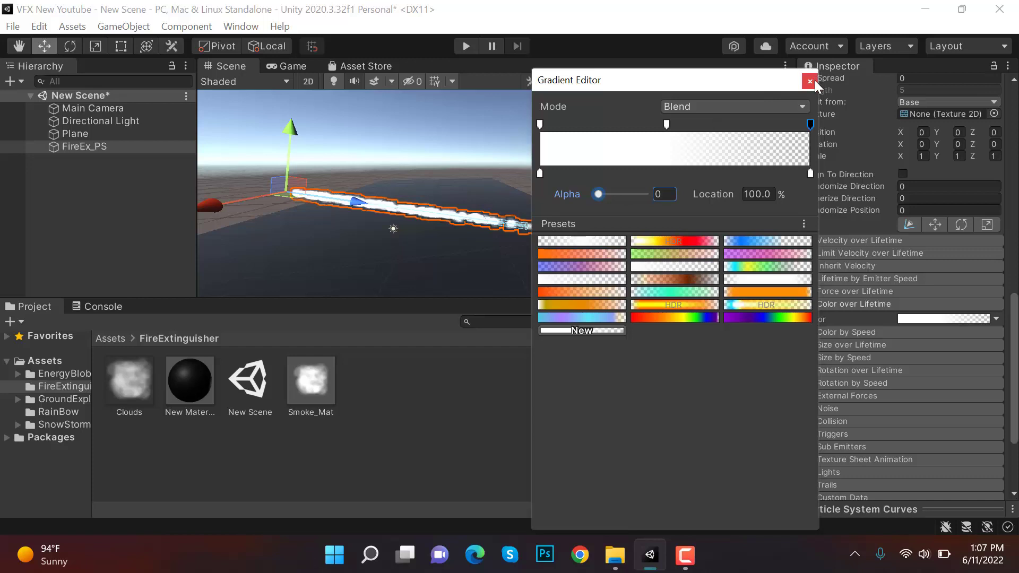
Set the alpha at the start of the Color over Lifetime gradient to 0 and replay the preview, pausing it
left_click(540, 123)
left_click_drag(652, 194, 527, 200)
left_click(810, 81)
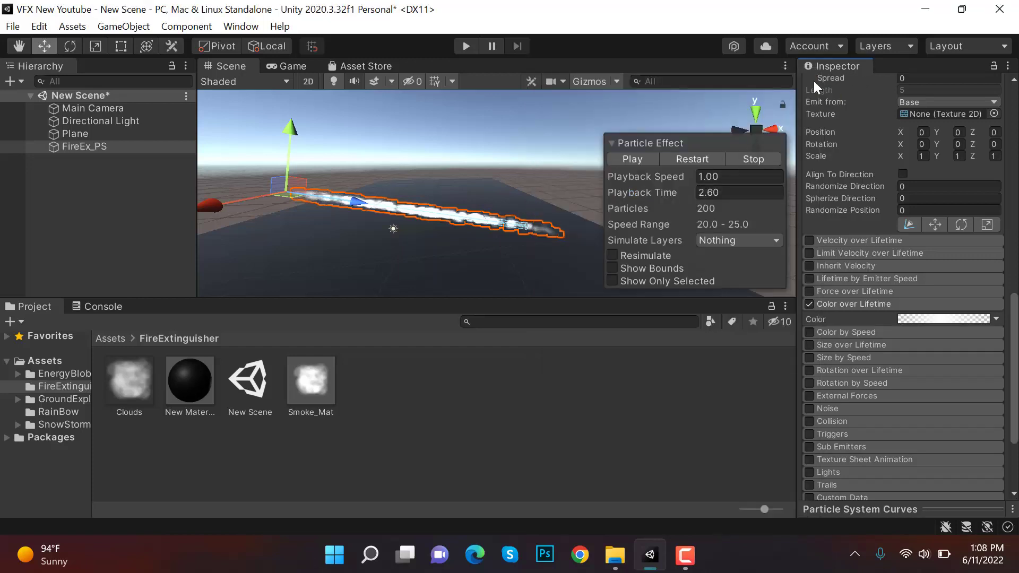
left_click(690, 159)
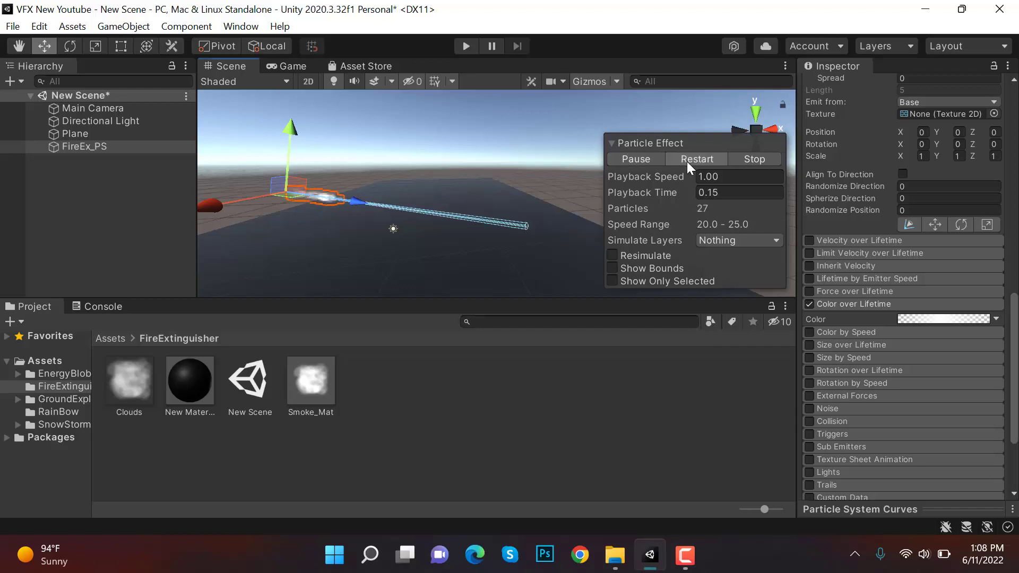
left_click(639, 156)
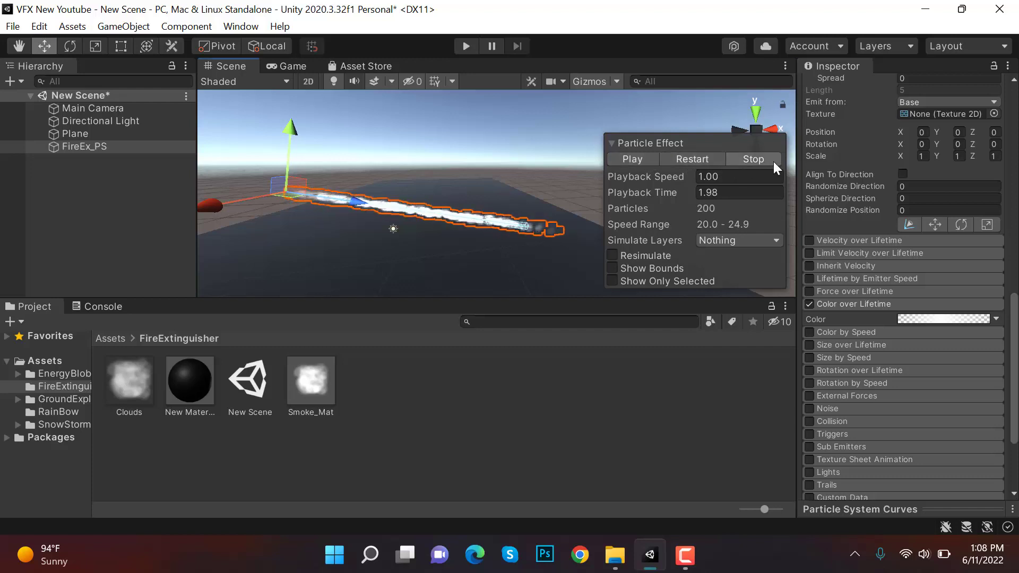
Enable the Size over Lifetime module of FireEx_PS and save the scene
left_click(839, 304)
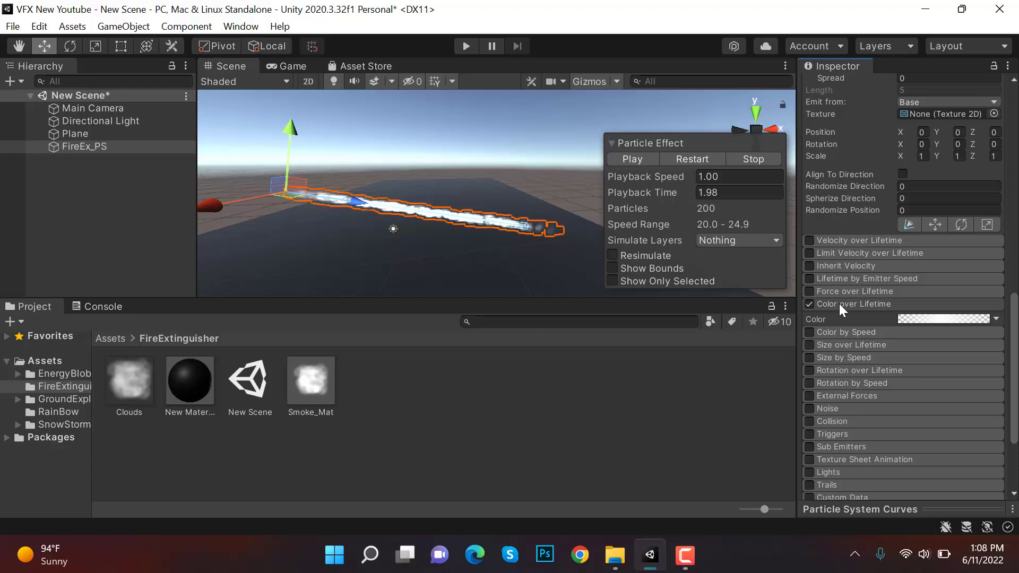
left_click(851, 343)
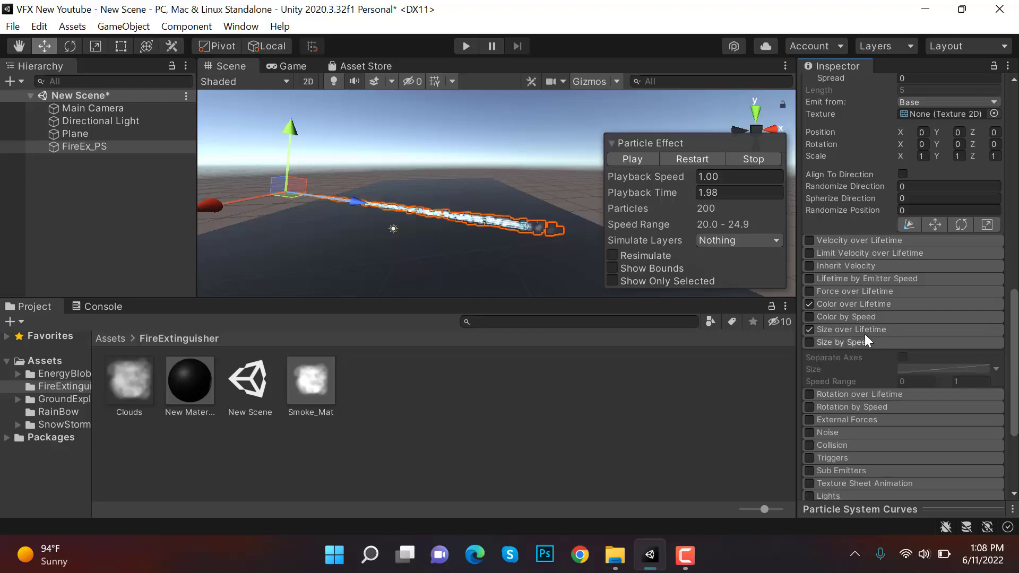
left_click(865, 329)
key("ctrl+s")
Apply the straight rising preset to the Size over Lifetime curve and replay the particle preview, pausing it
left_click(957, 356)
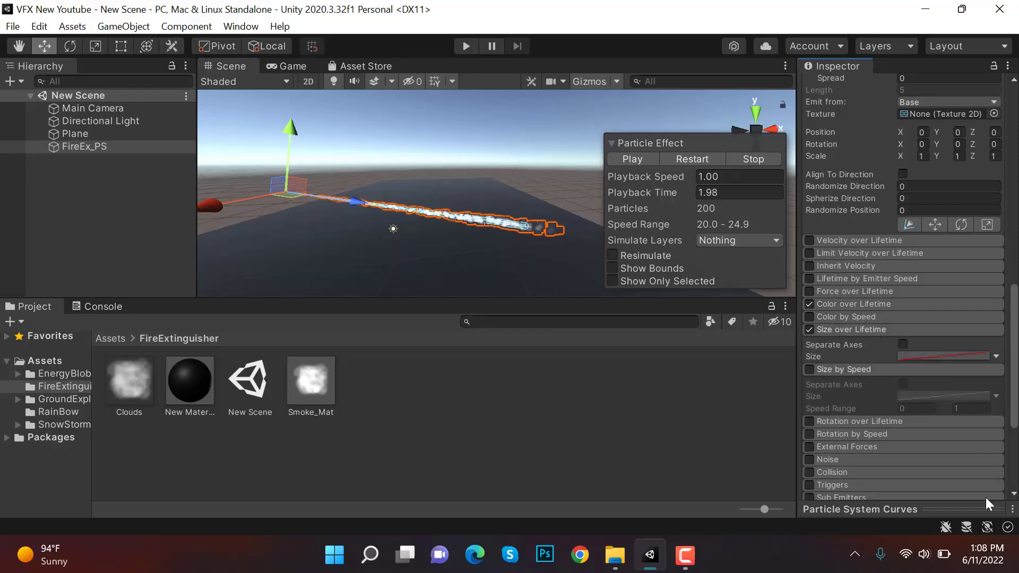
left_click(982, 508)
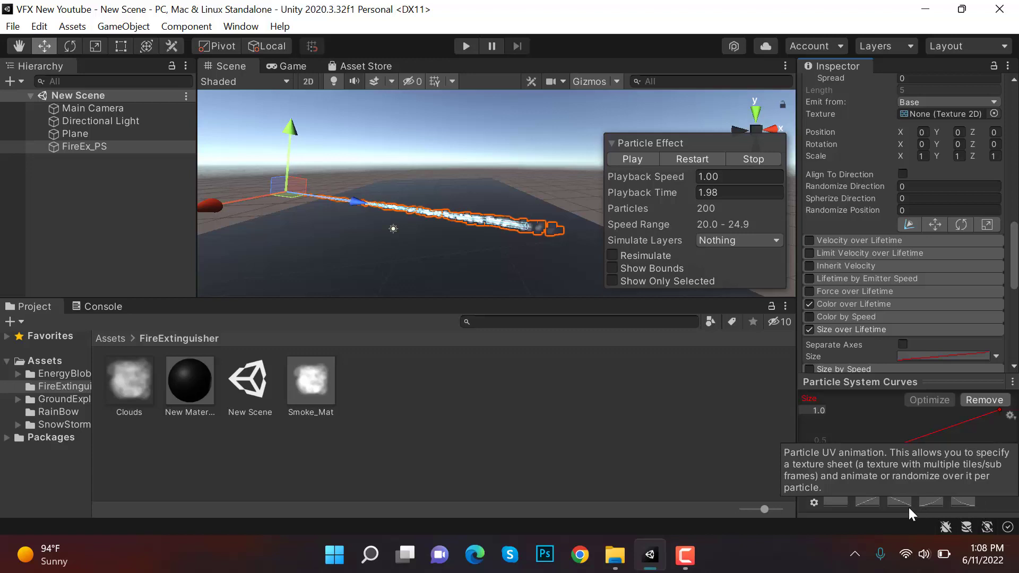
left_click(867, 501)
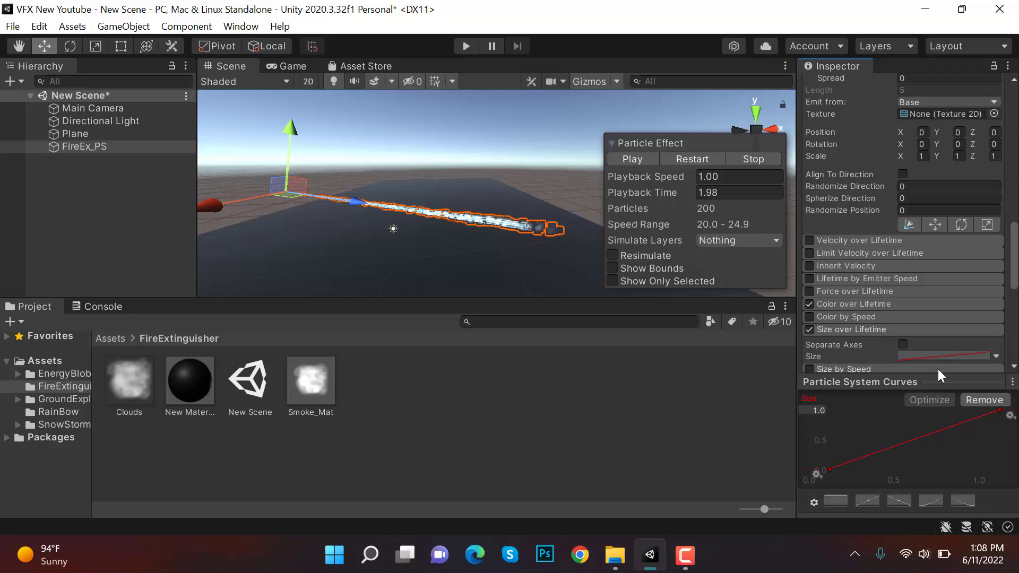
left_click(702, 157)
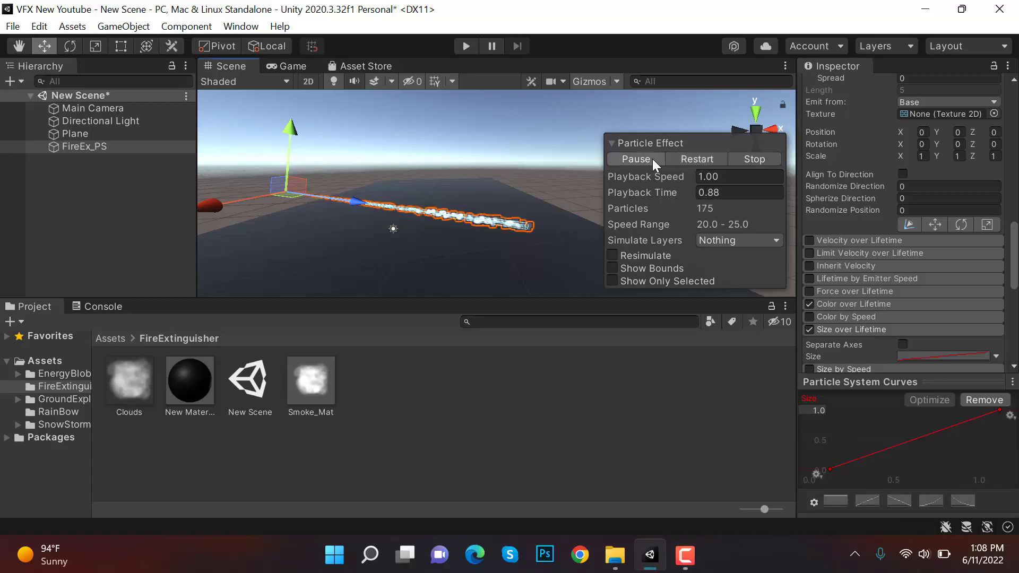
left_click(635, 159)
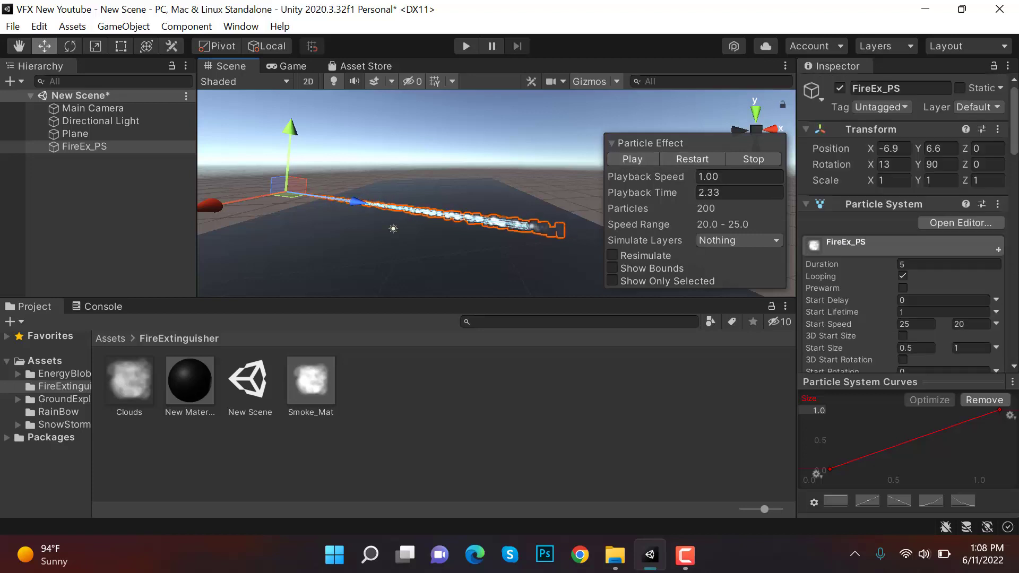
Set the first Start Size value of FireEx_PS to 2, replay and pause the particle preview, and save the scene
left_click(930, 351)
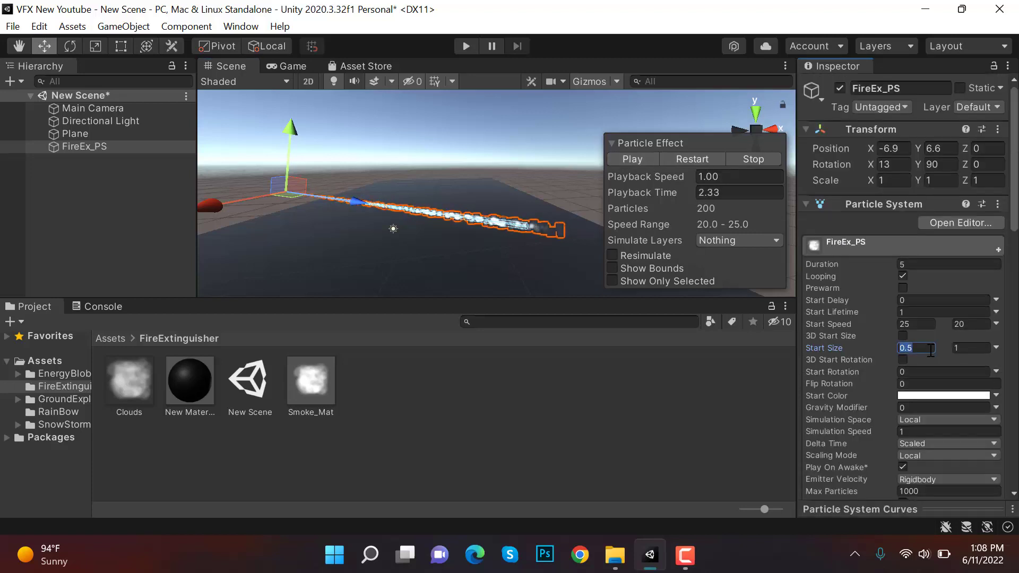
type("2")
left_click(716, 160)
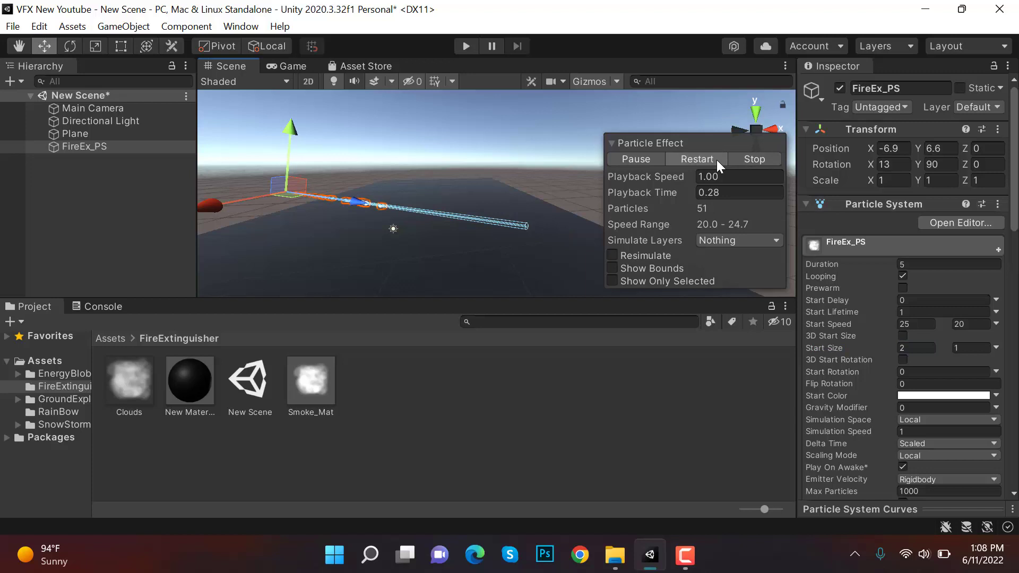
left_click(651, 157)
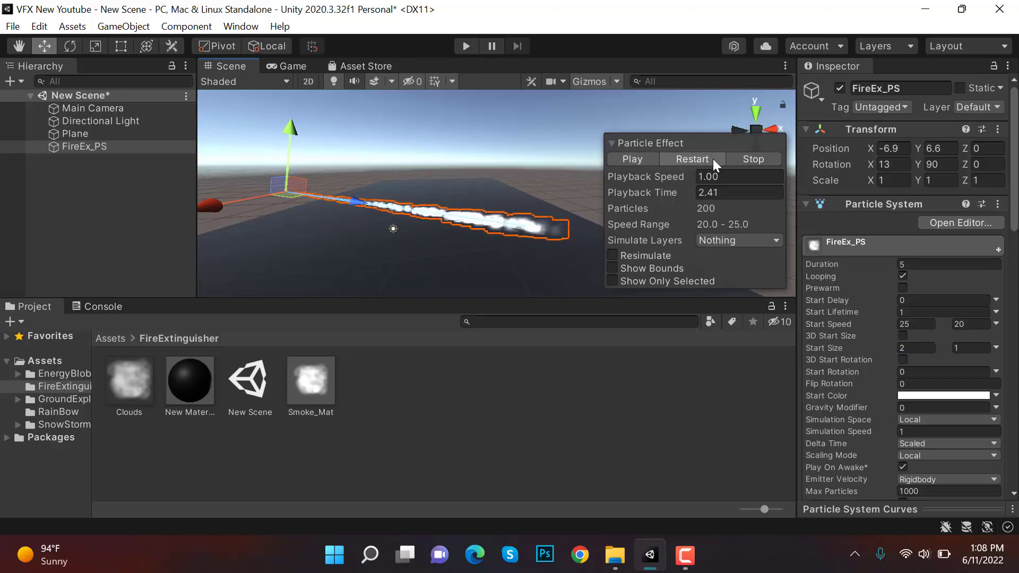
key("ctrl+s")
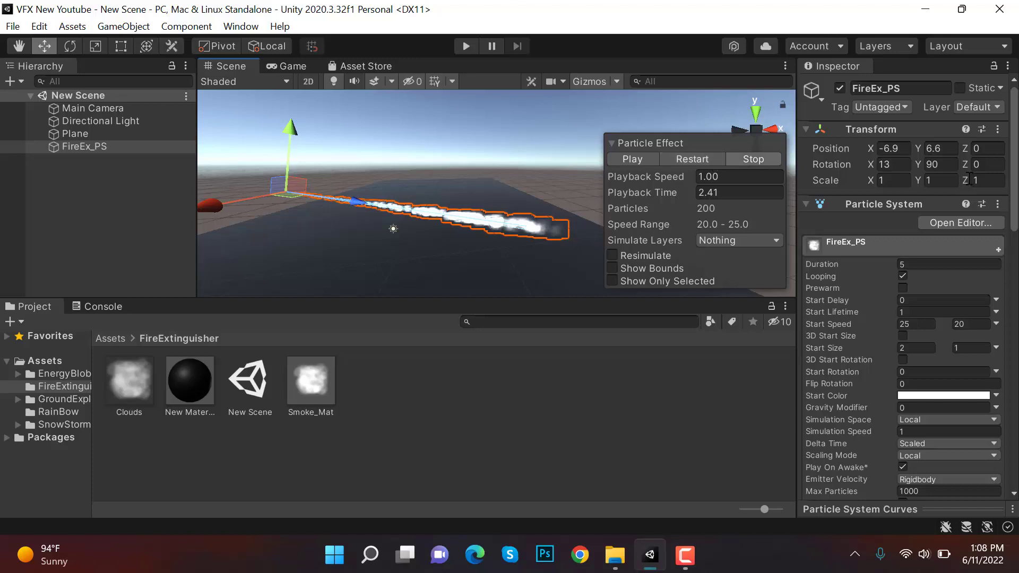
Enable the Collision module of FireEx_PS and set its type to World
scroll(872, 165, "down", 10)
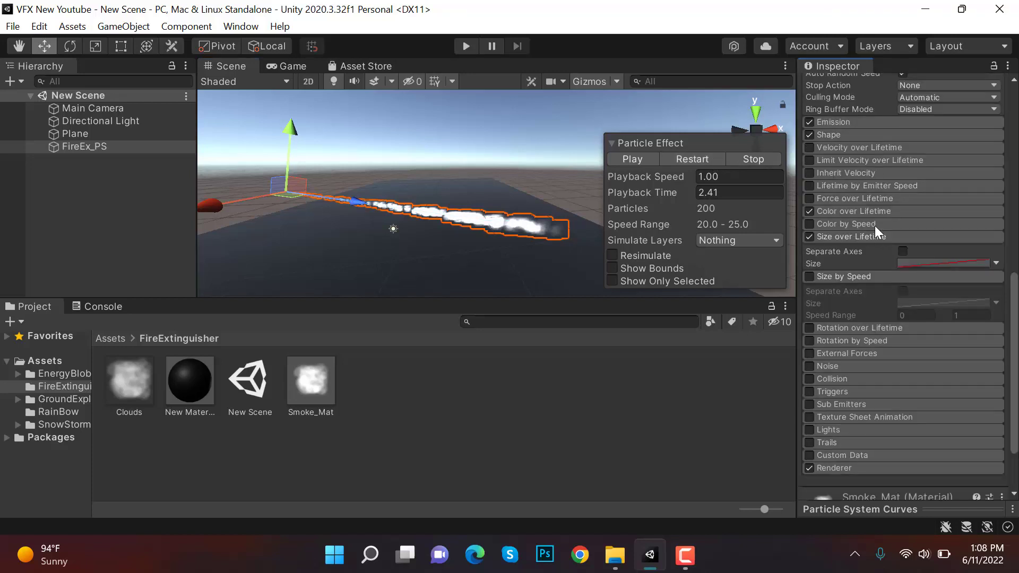
left_click(853, 237)
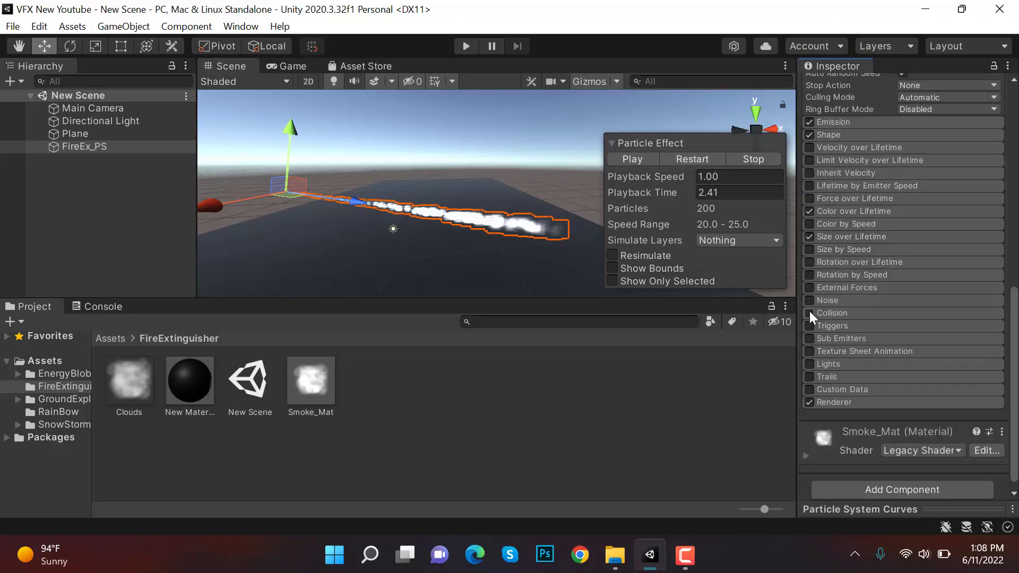
left_click(809, 312)
left_click(828, 312)
left_click(966, 329)
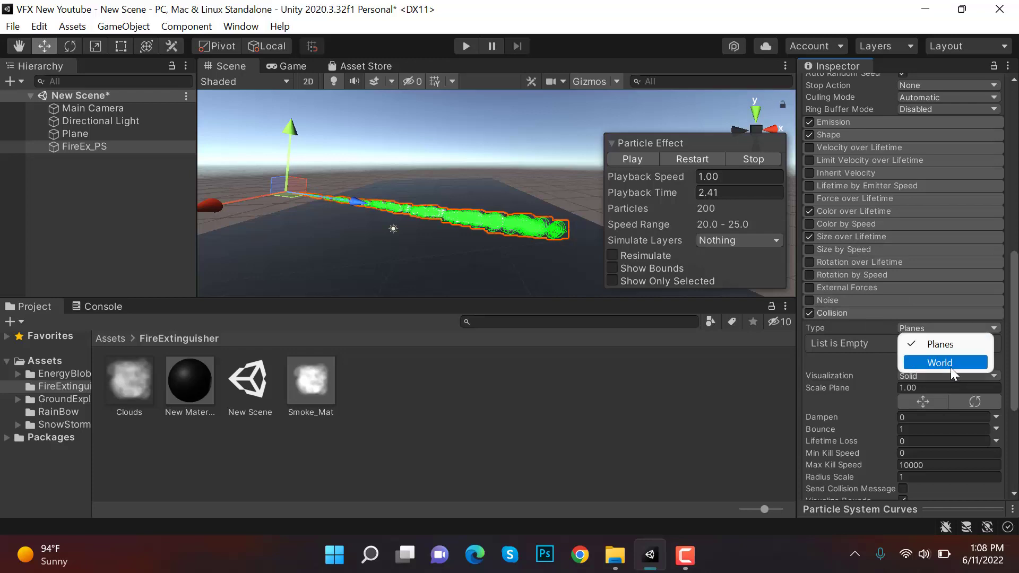
left_click(951, 367)
Set the collision Dampen to 1, Bounce to 0.1 and Radius Scale to 0.1
scroll(956, 314, "down", 5)
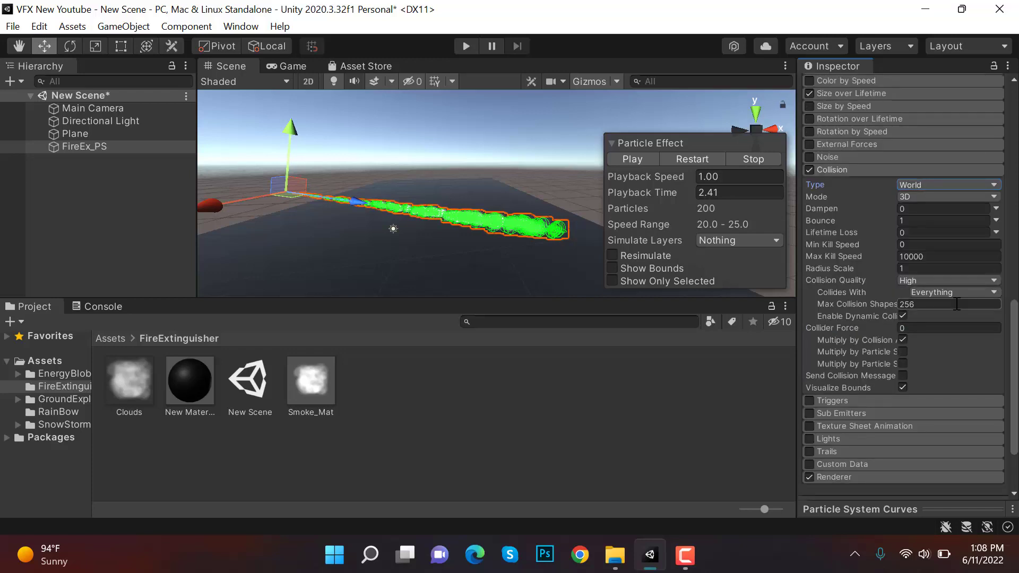
left_click(932, 208)
type("1")
left_click(928, 221)
type("0")
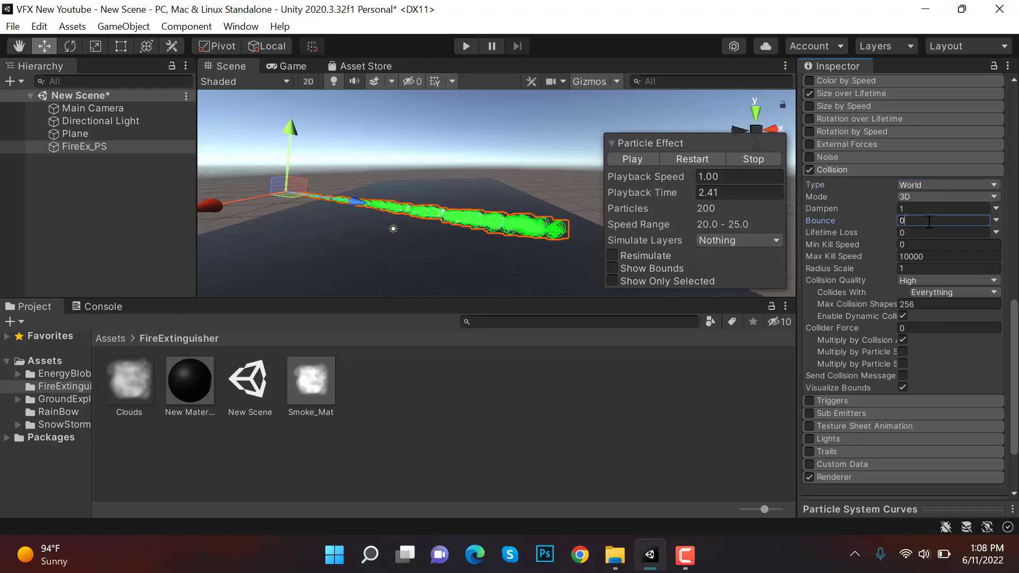
type(".1")
left_click(938, 270)
type("0.1")
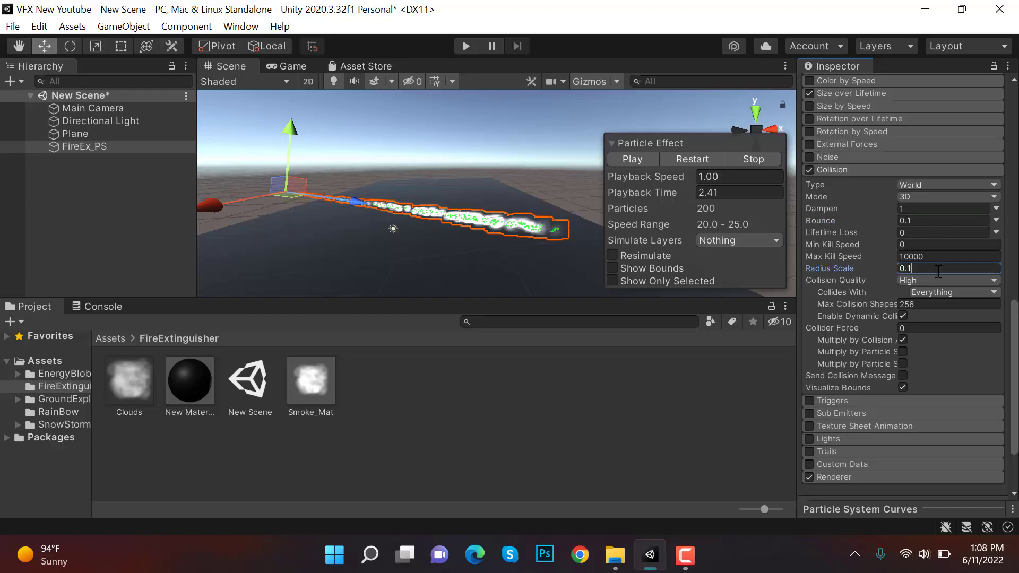
left_click(890, 171)
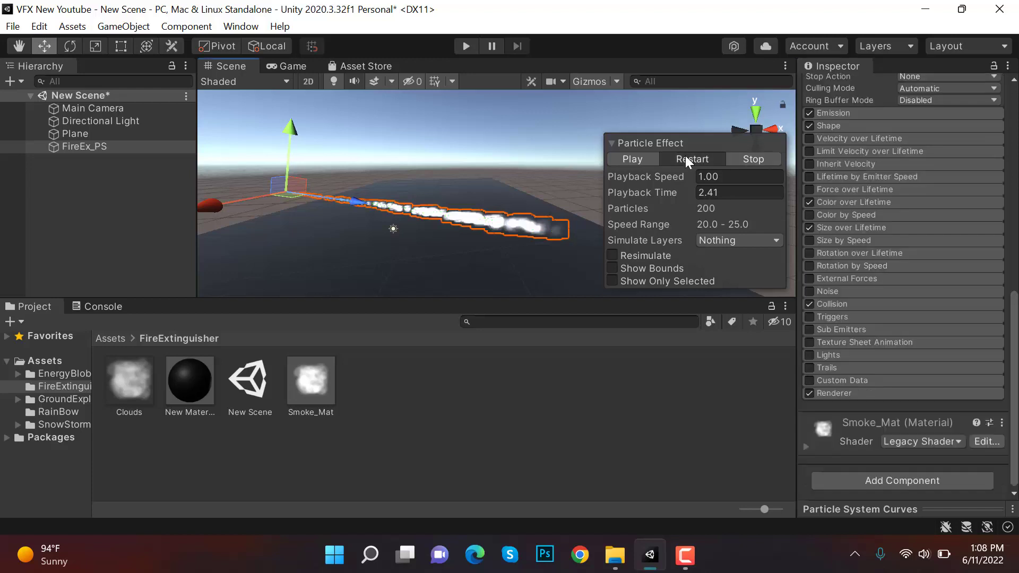
Replay the FireEx_PS preview with collision enabled, pause it and save the scene
left_click(686, 157)
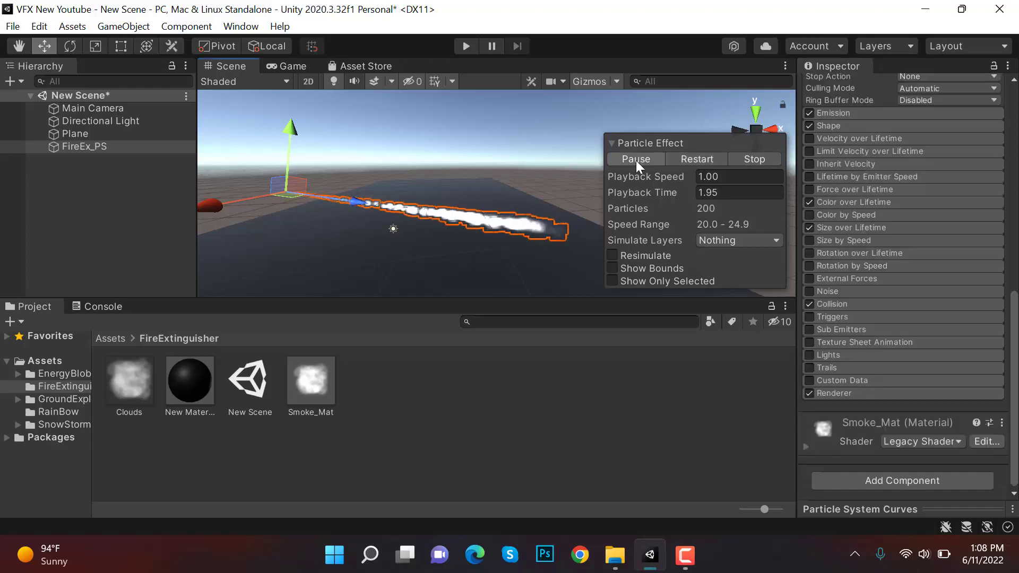
left_click(636, 161)
key("ctrl+s")
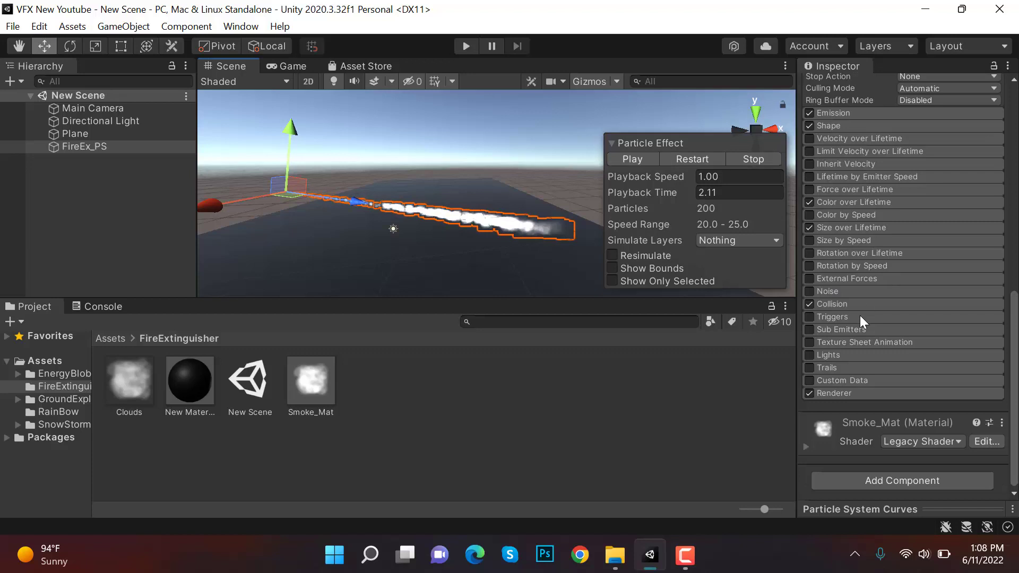
Enable the Sub Emitters module, create a new sub-emitter particle system in it and set its emission condition to Collision
left_click(808, 329)
left_click(826, 329)
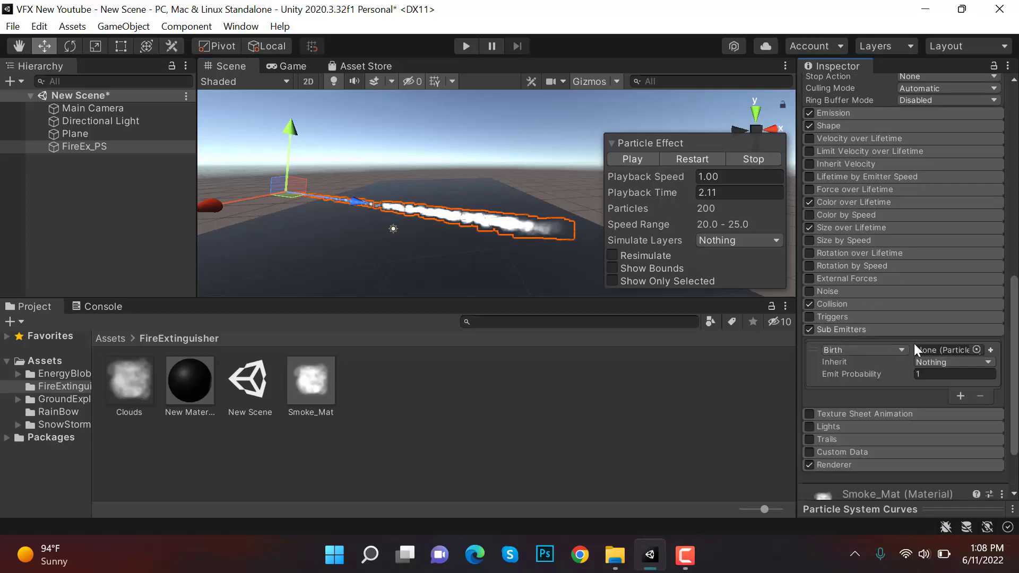
left_click(989, 350)
left_click(863, 349)
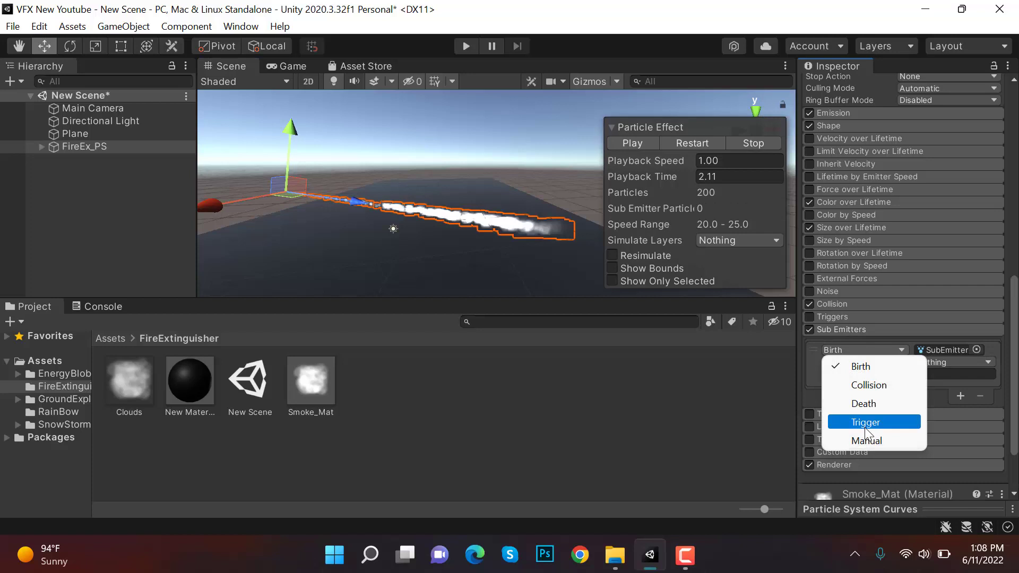
left_click(882, 383)
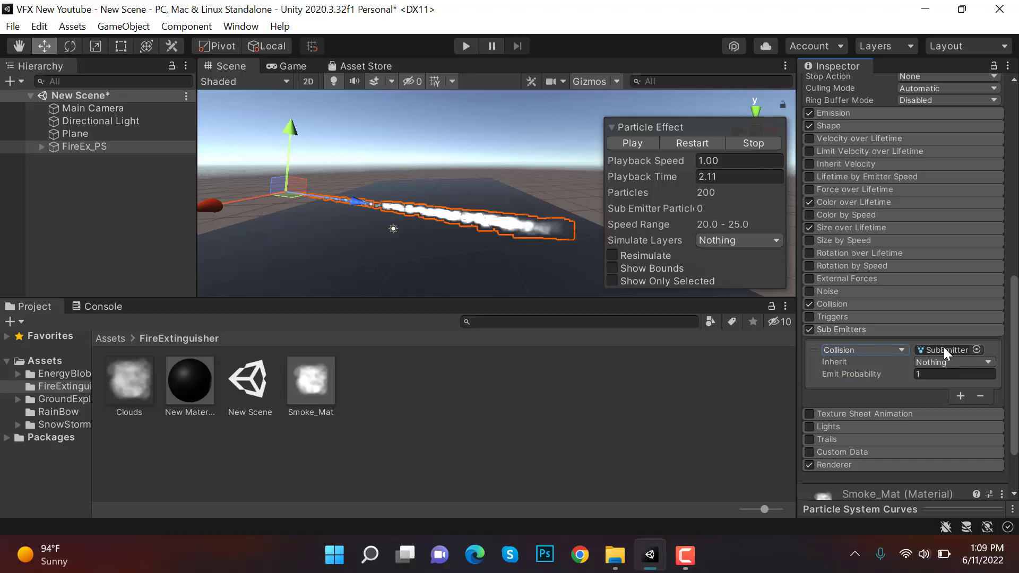
Select the SubEmitter0 child of FireEx_PS and replay the particle preview, pausing it
left_click(42, 146)
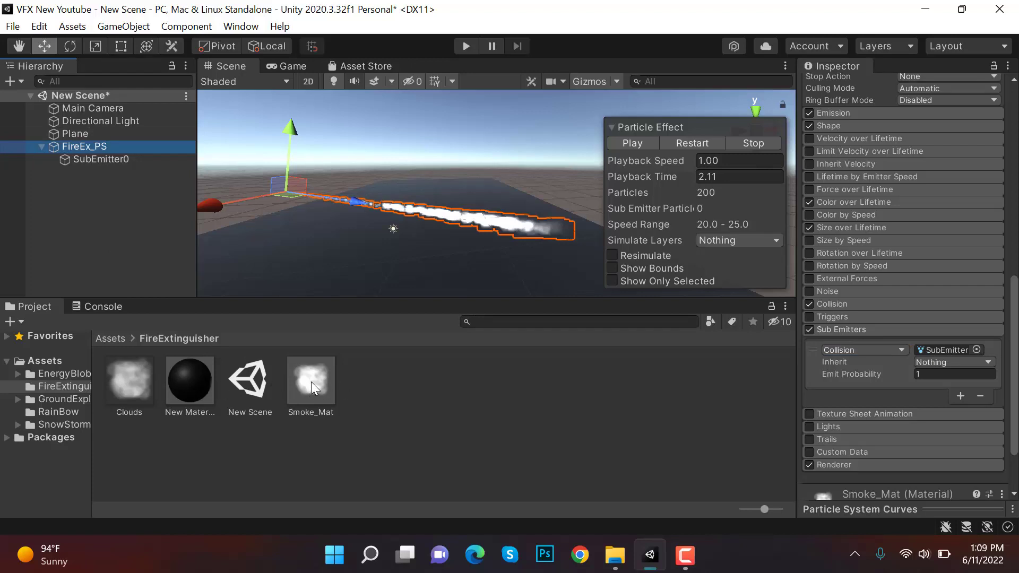
left_click(95, 160)
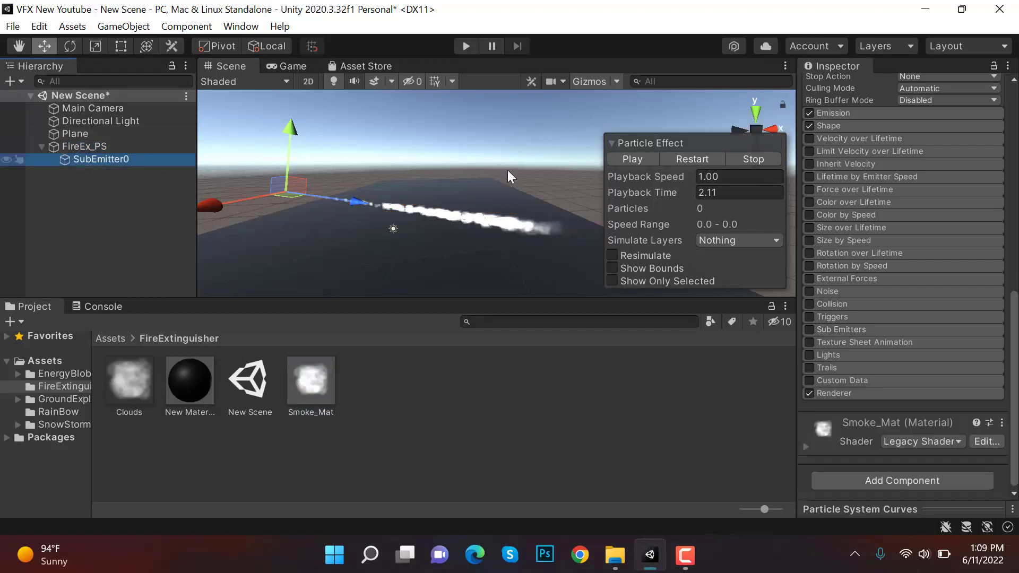
left_click(690, 158)
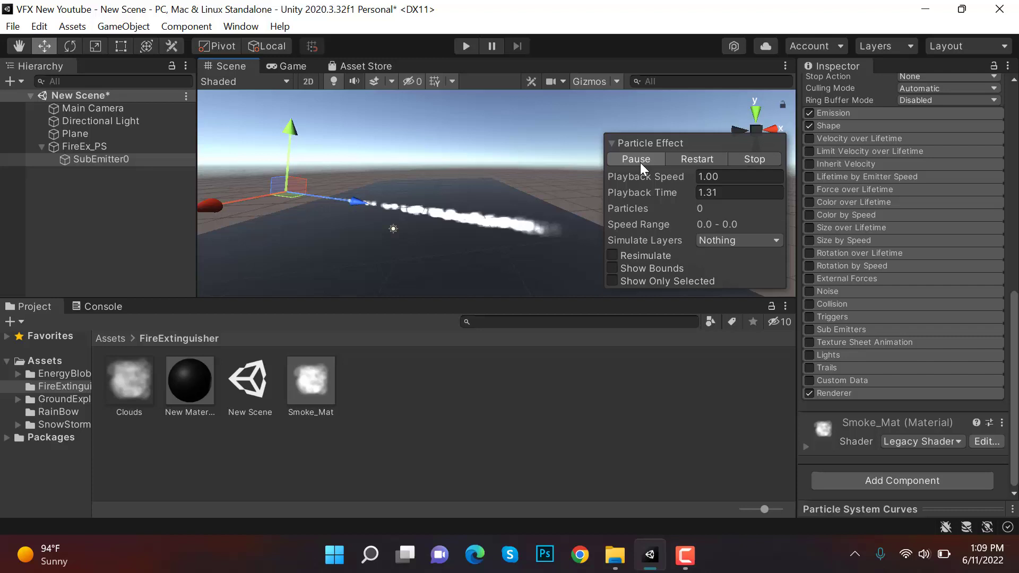
left_click(640, 162)
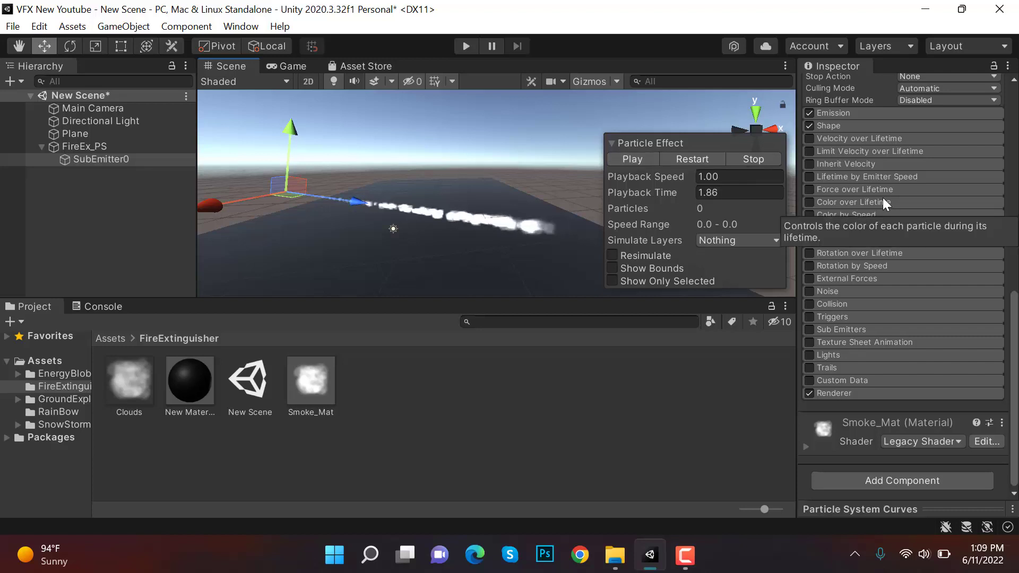
Make the Start Rotation of SubEmitter0 random between the two constants -45 and 45
scroll(876, 135, "up", 5)
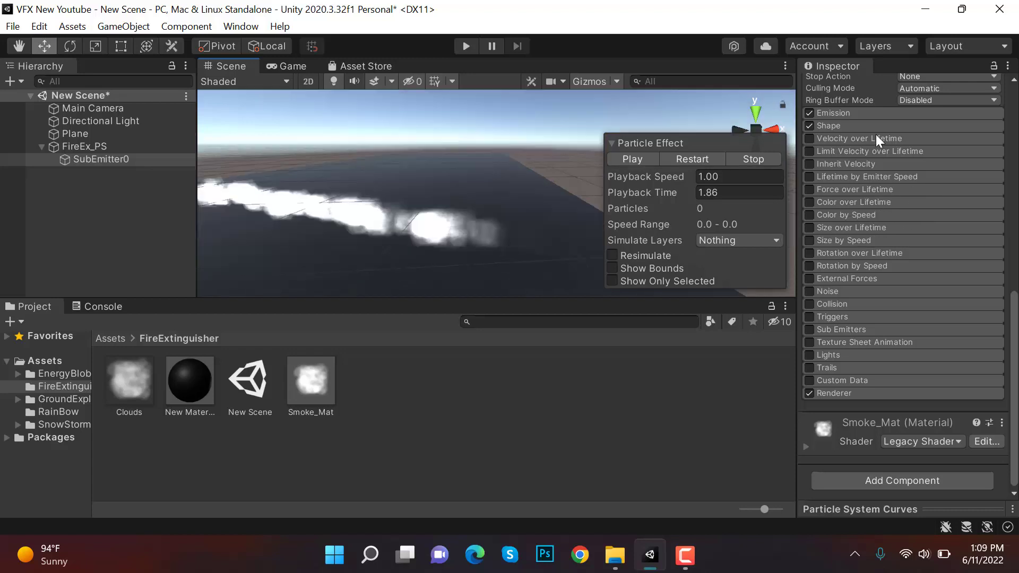
scroll(903, 219, "down", 5)
scroll(891, 151, "up", 5)
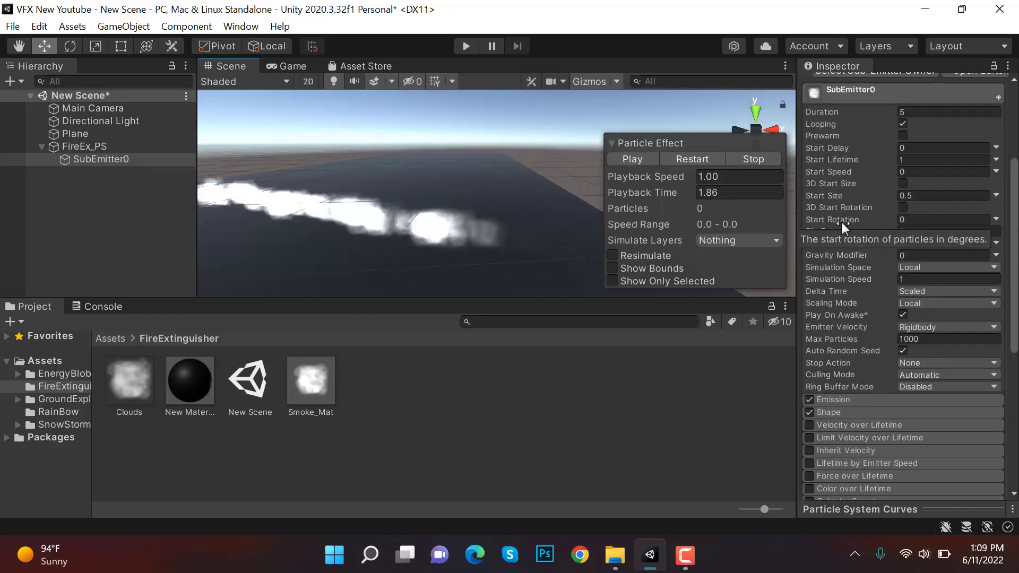
left_click(996, 219)
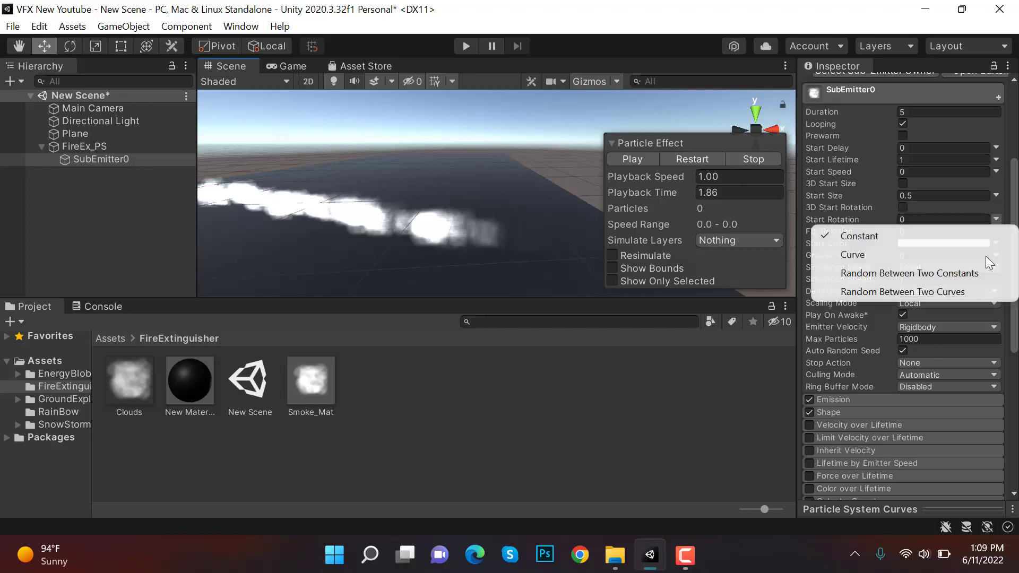
left_click(960, 270)
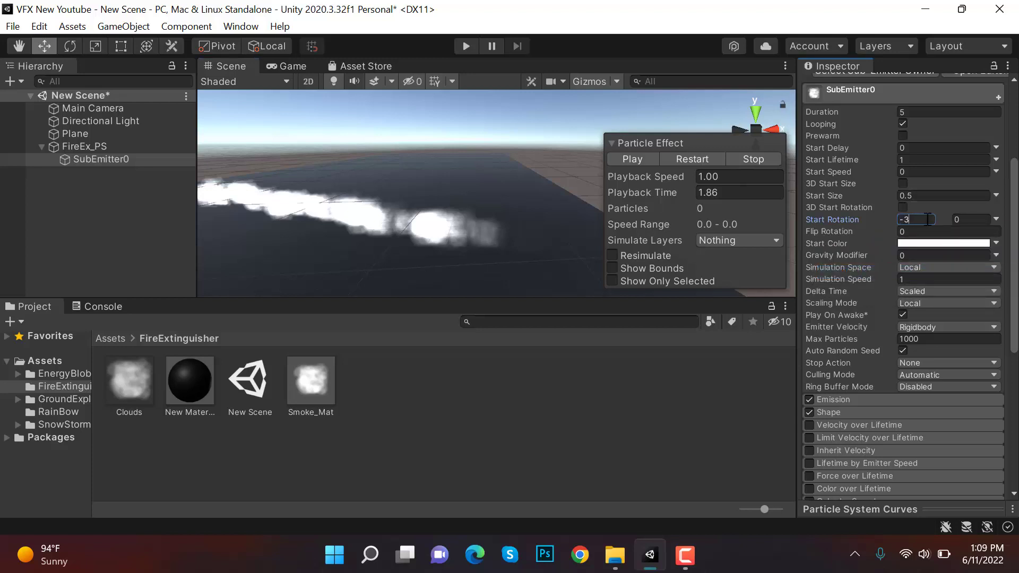
left_click(927, 220)
type("-45")
key("Tab")
type("45")
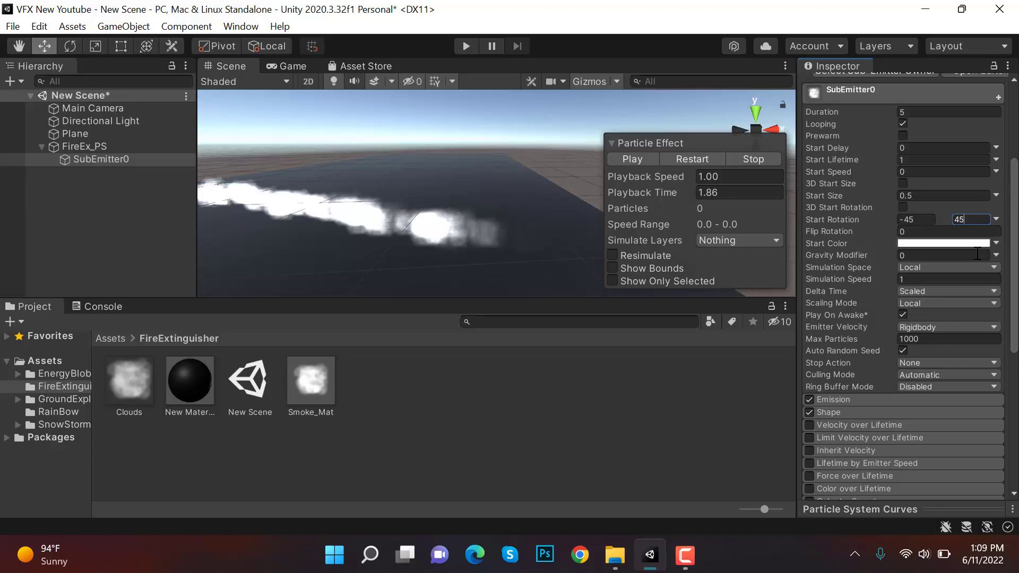
Enable Size over Lifetime on SubEmitter0, apply the curved falling preset and flatten the start of the curve
scroll(870, 295, "down", 5)
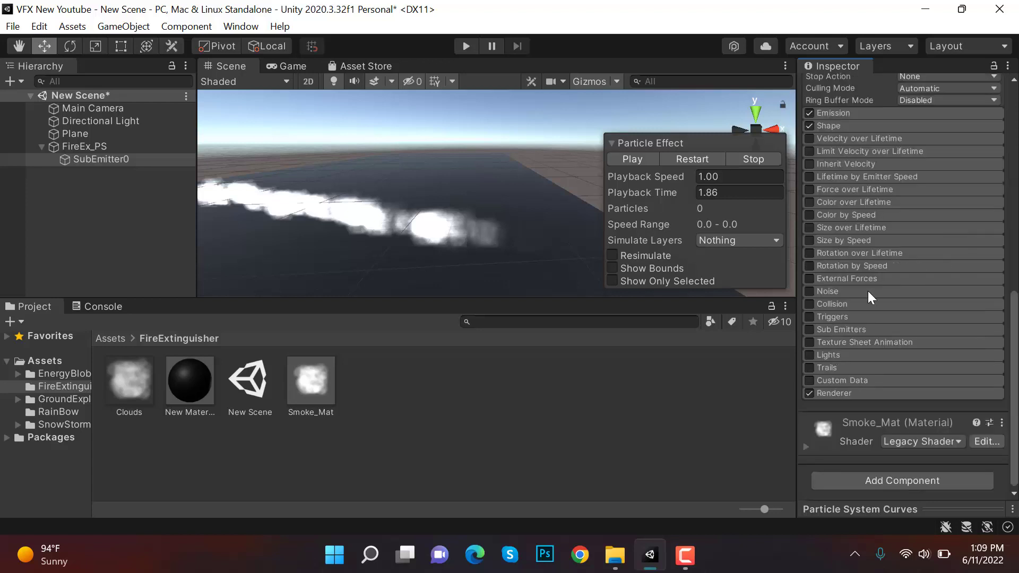
left_click(809, 228)
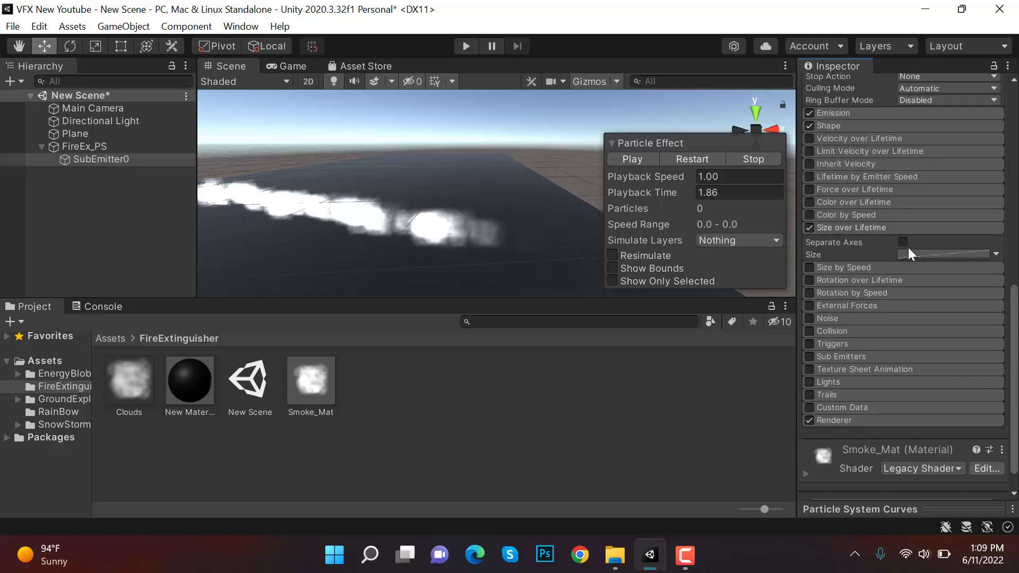
left_click(937, 254)
left_click(944, 510)
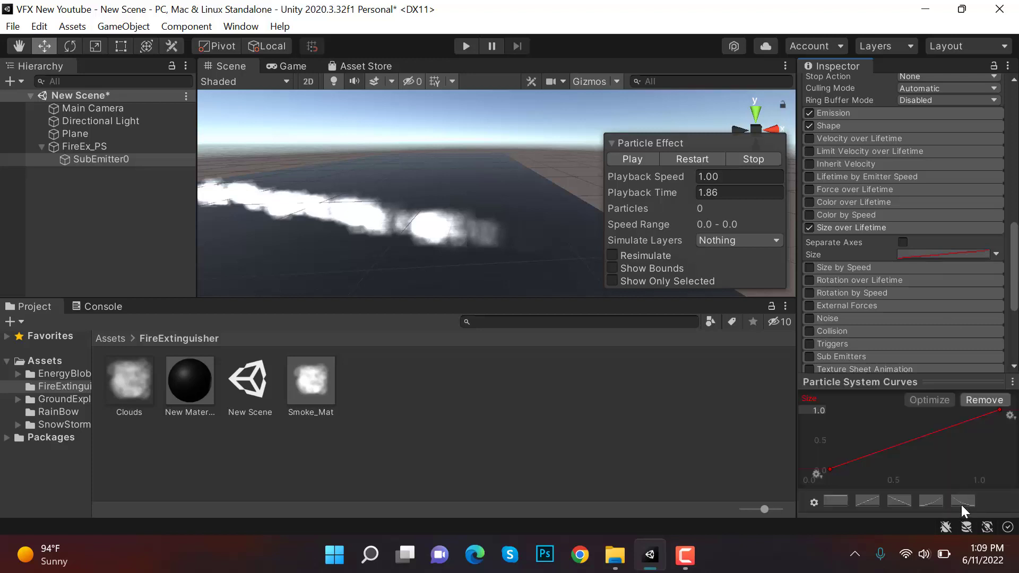
left_click(961, 504)
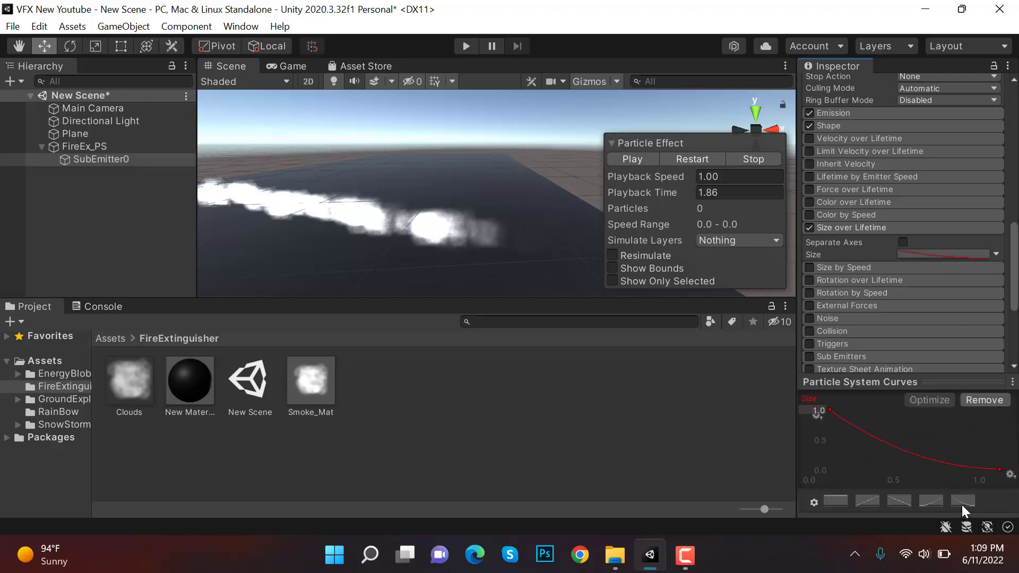
left_click(831, 410)
left_click_drag(855, 422, 879, 409)
Enable Color over Lifetime on SubEmitter0 and give its gradient an opaque alpha key near the middle with alpha 0 at both ends
left_click(811, 205)
left_click(924, 216)
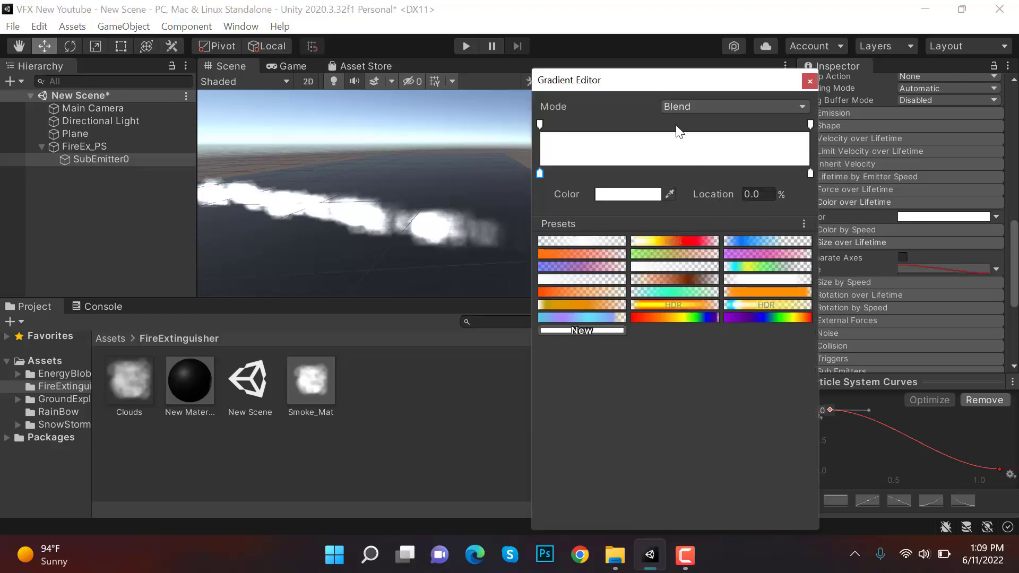
left_click(661, 125)
left_click(539, 125)
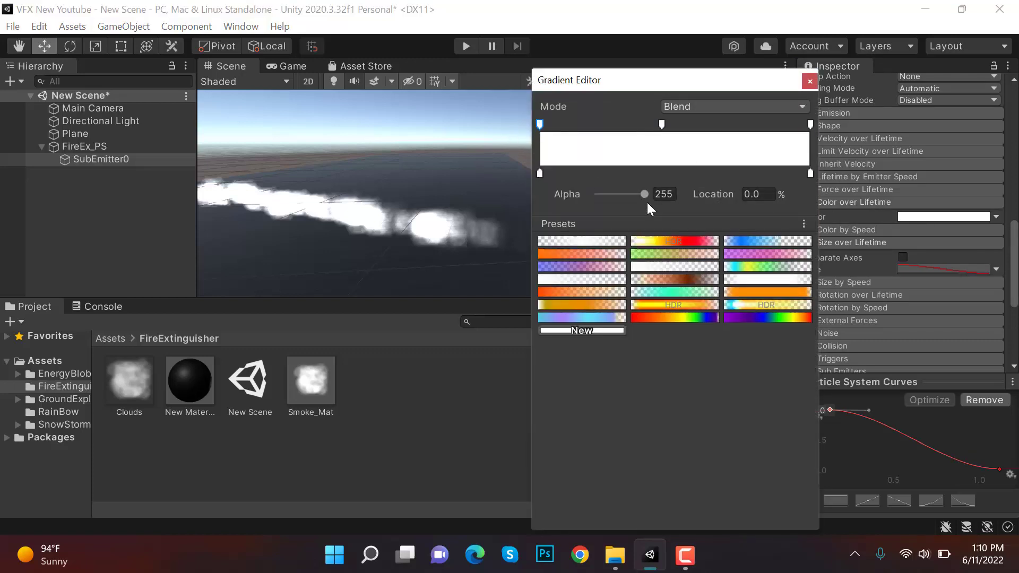
left_click_drag(645, 198, 547, 198)
left_click(809, 124)
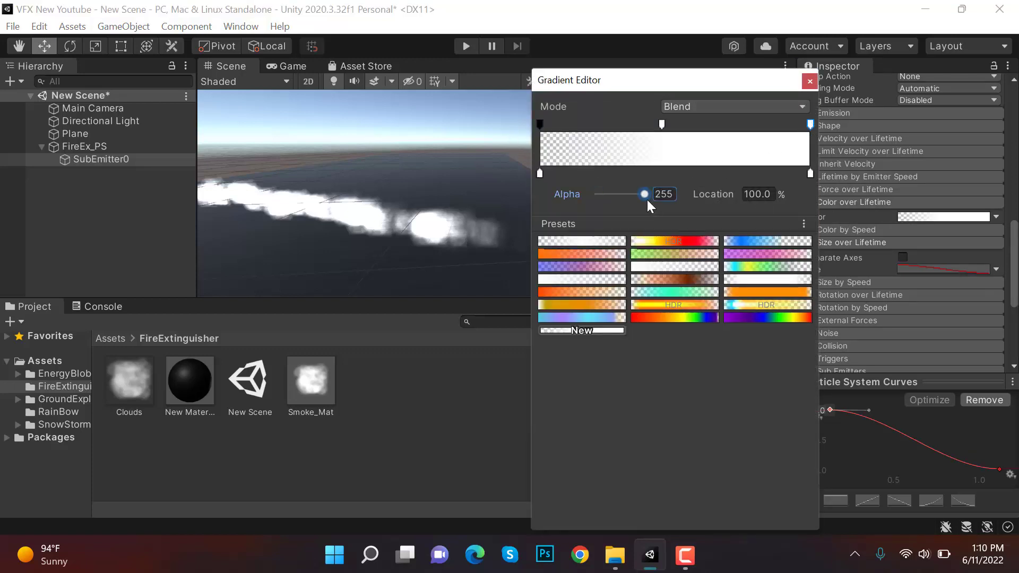
left_click_drag(644, 194, 546, 202)
left_click(810, 81)
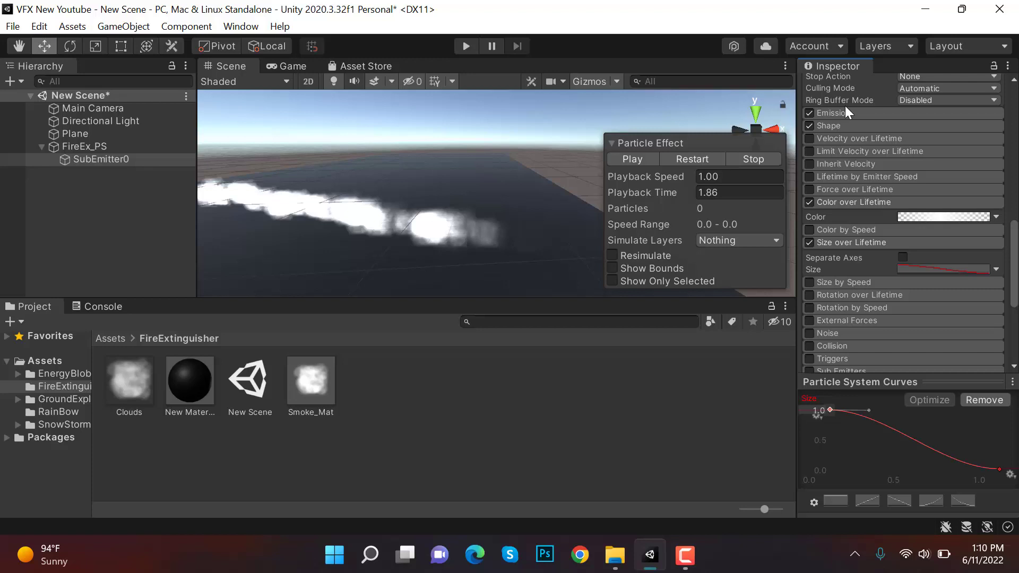
Change the emission shape of SubEmitter0 to Cone
left_click(857, 128)
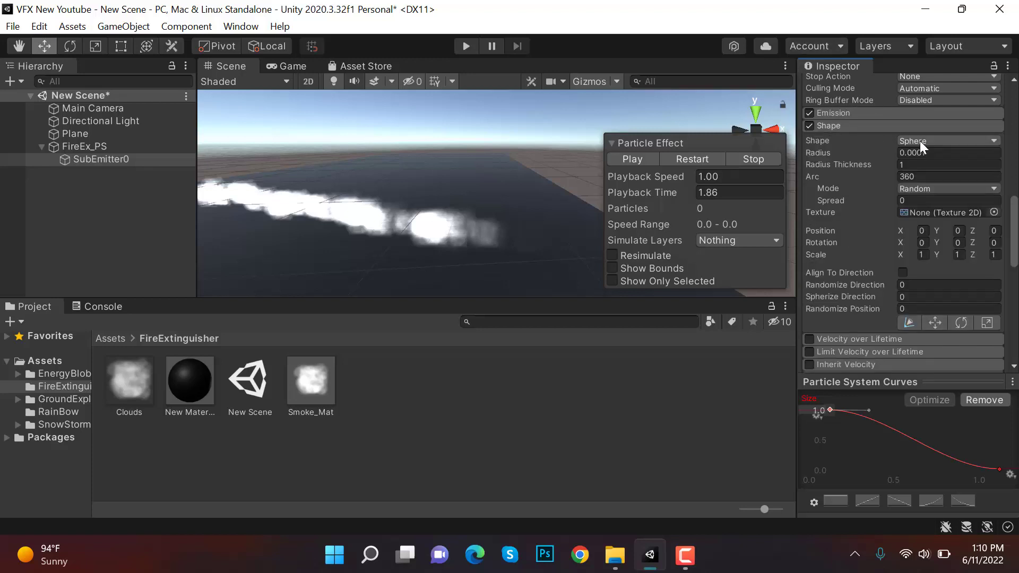
left_click(922, 140)
left_click(937, 196)
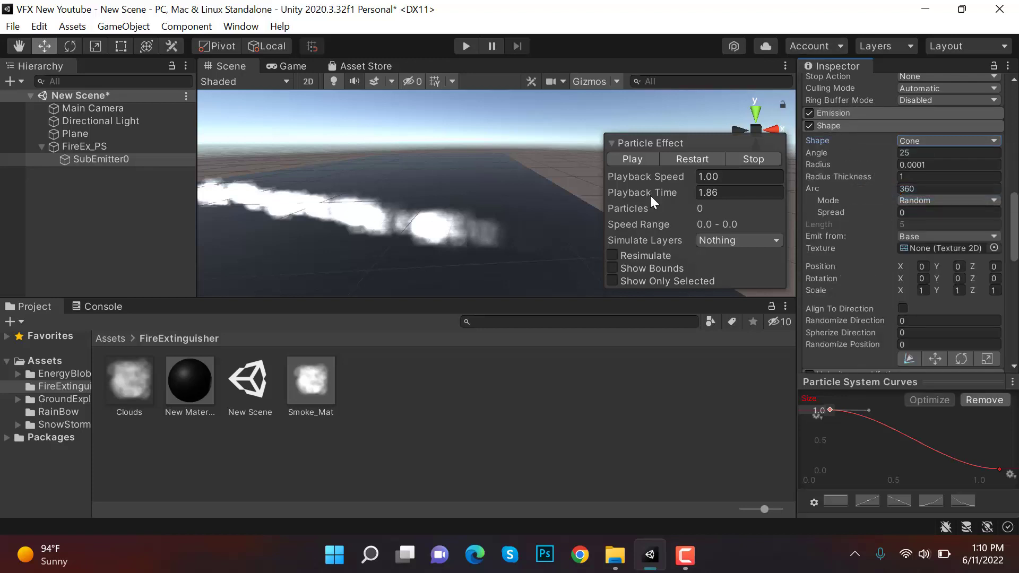
Replay and pause the particle preview with SubEmitter0 selected, examining the smoke stream close up for sub-emitter particles
left_click(709, 157)
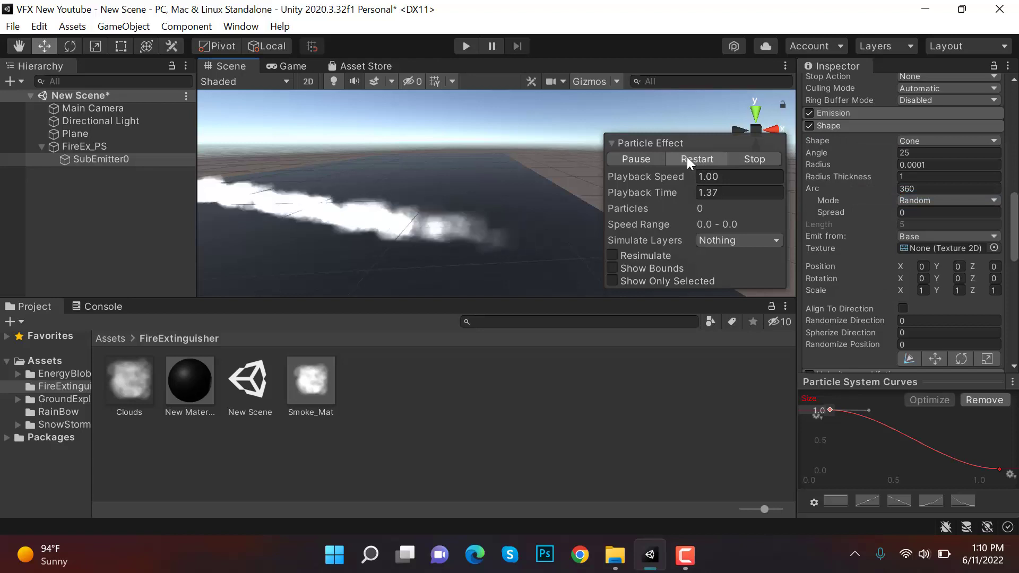
left_click(644, 160)
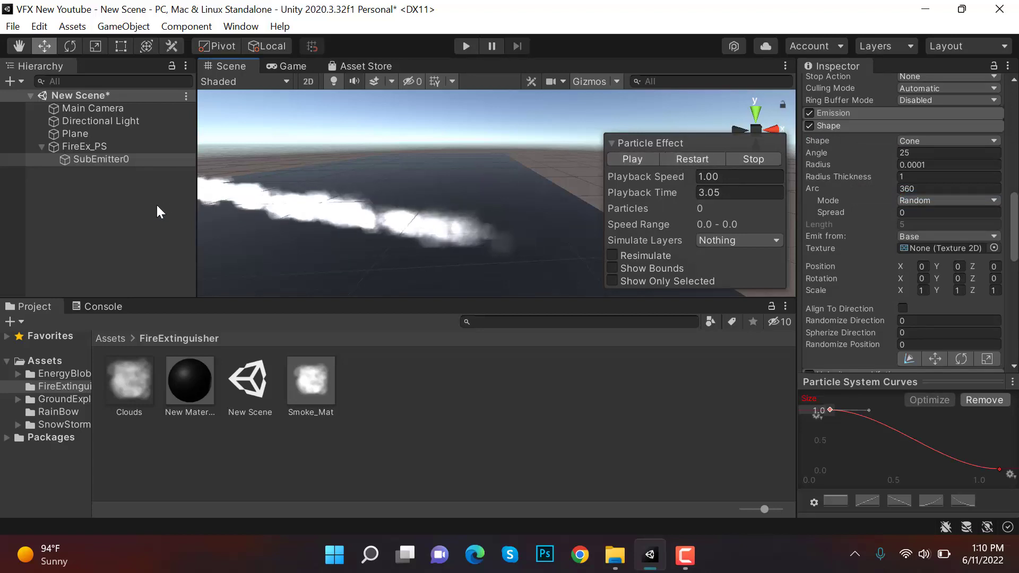
scroll(287, 162, "up", 2)
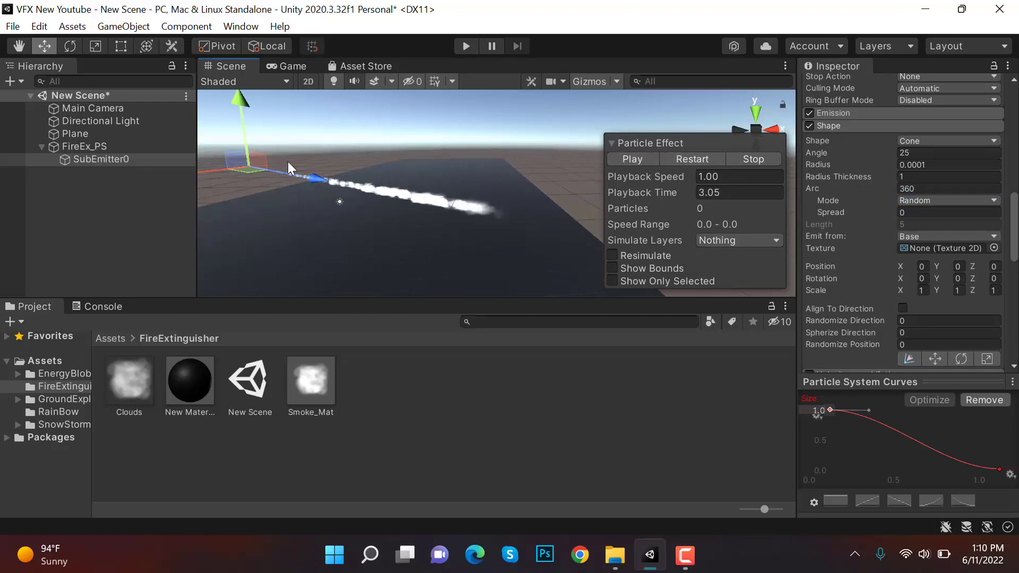
scroll(260, 152, "up", 3)
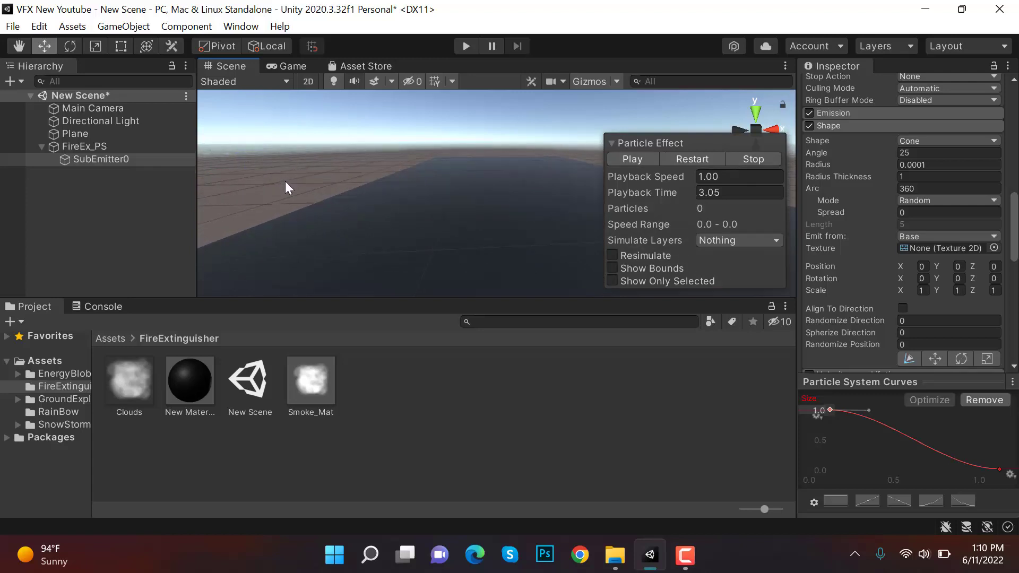
left_click(687, 160)
left_click(648, 160)
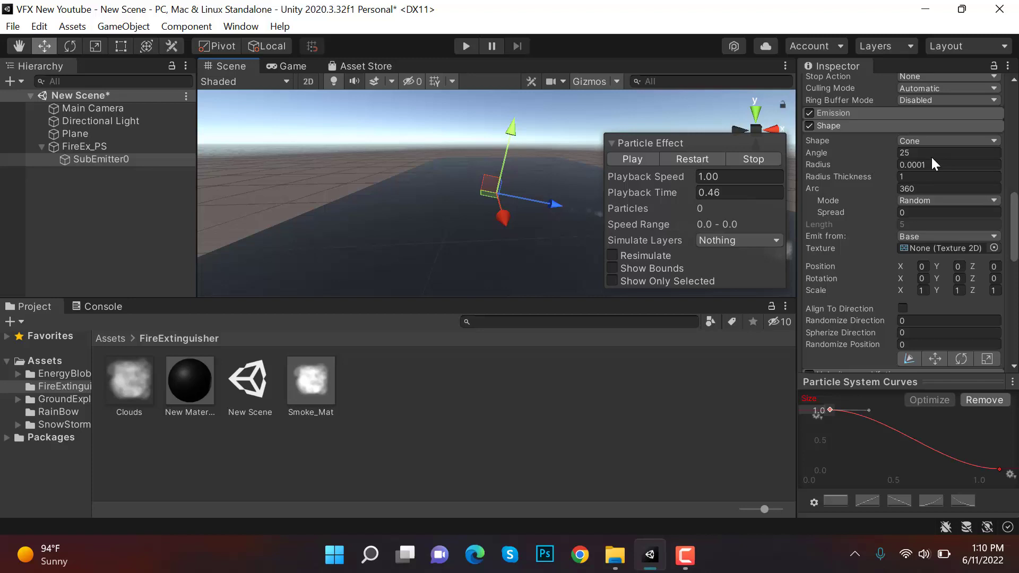
Add a burst to the emission of SubEmitter0, with Rate over Time at 0, and save the scene
scroll(883, 264, "up", 3)
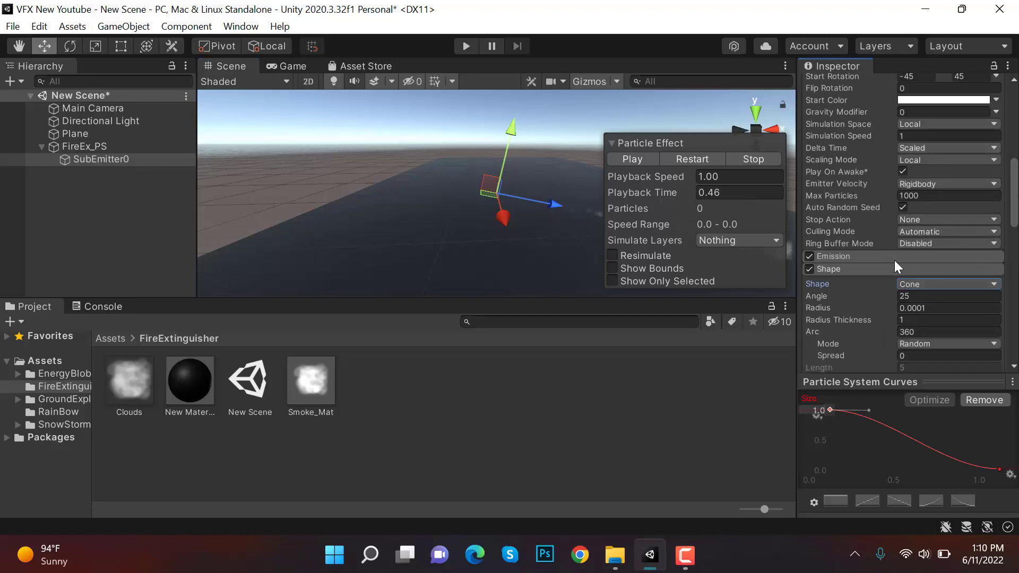
left_click(906, 255)
left_click(923, 271)
left_click(960, 350)
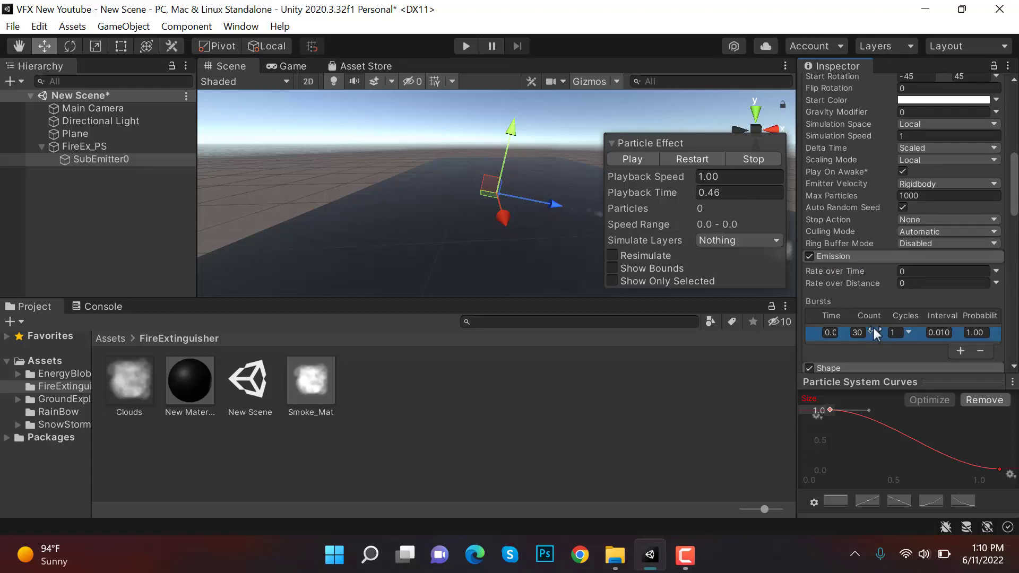
key("ctrl+s")
Try an X rotation of 90 on SubEmitter0 and undo it
scroll(969, 187, "up", 10)
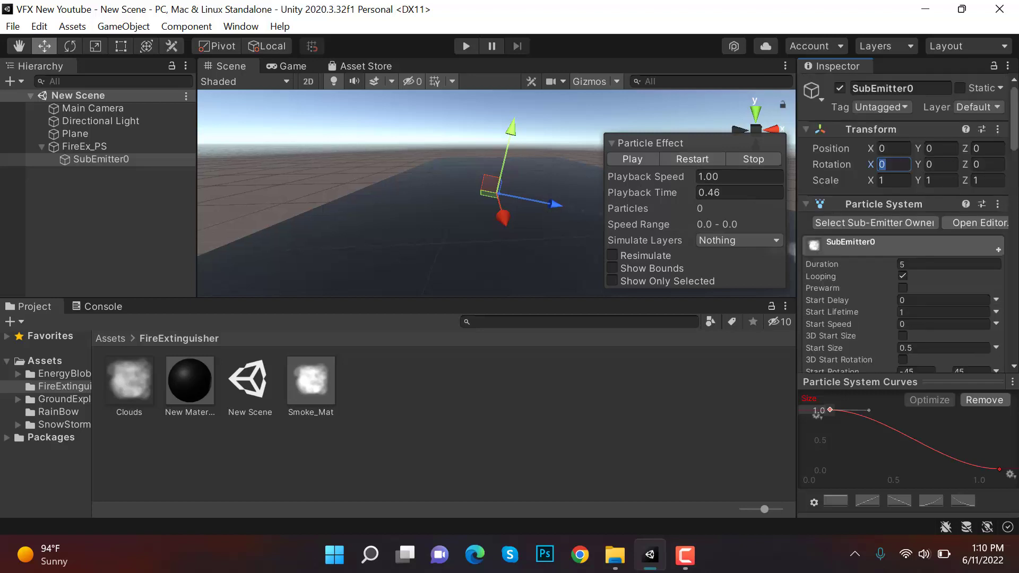
type("90")
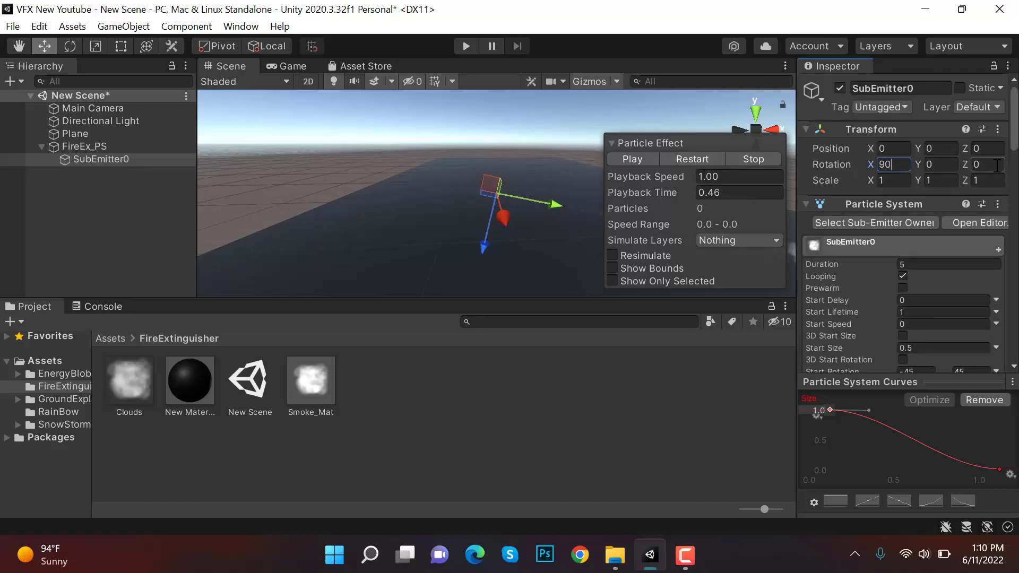
key("ctrl+z")
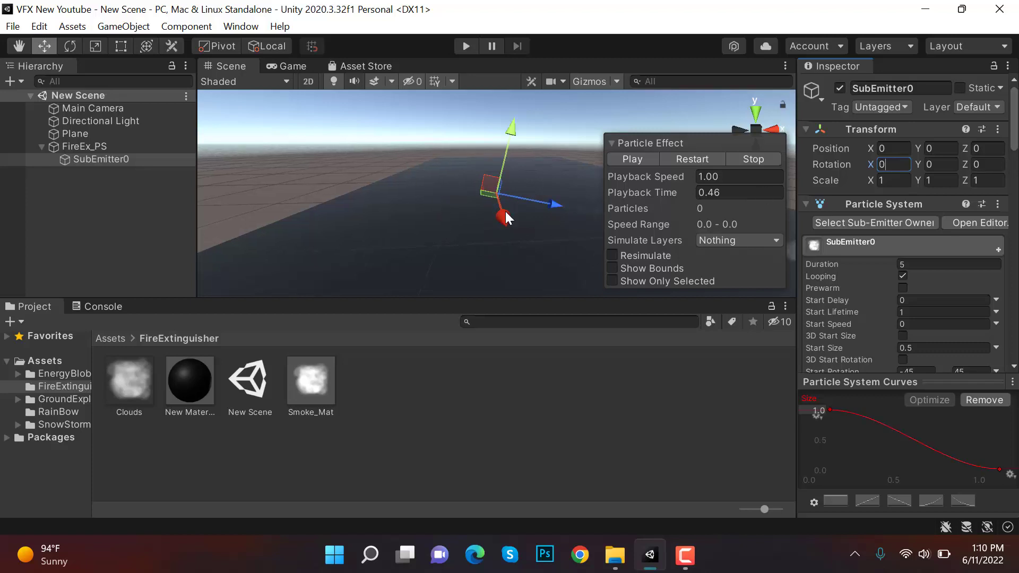
Compare Collision and Death as the trigger condition of the FireEx_PS sub-emitter in the running preview and keep Death
left_click(645, 164)
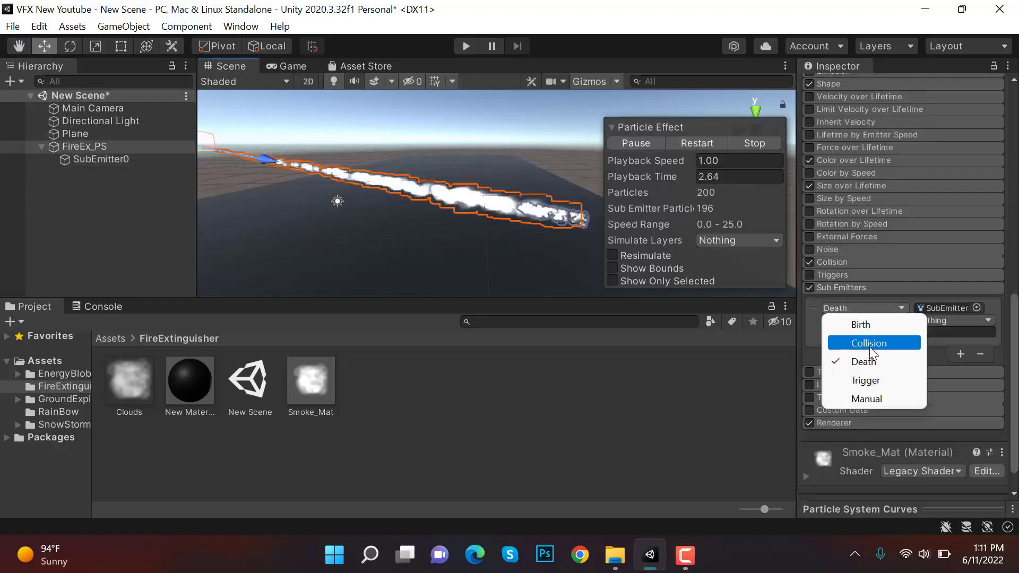
left_click(869, 346)
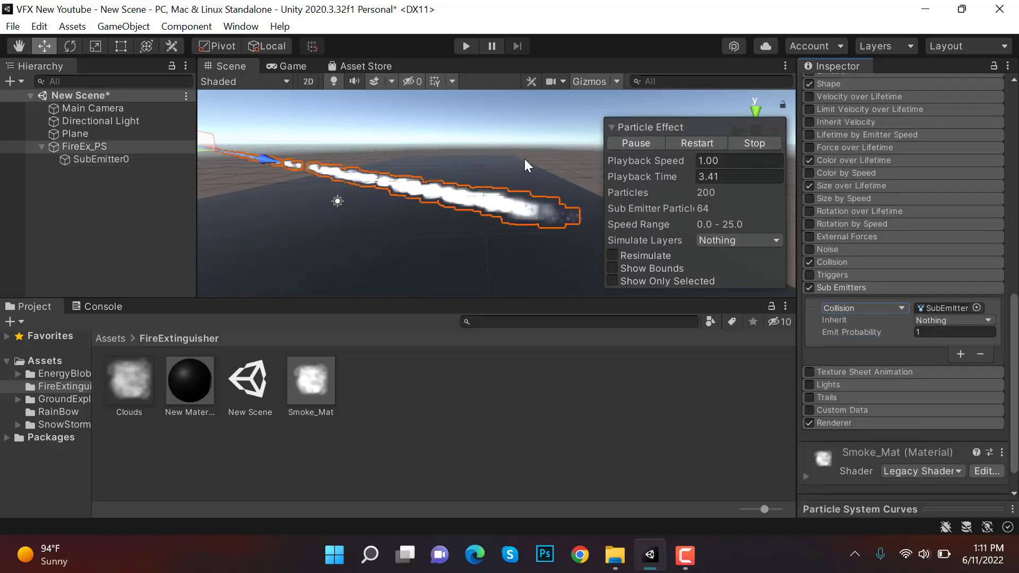
left_click(883, 314)
left_click(886, 360)
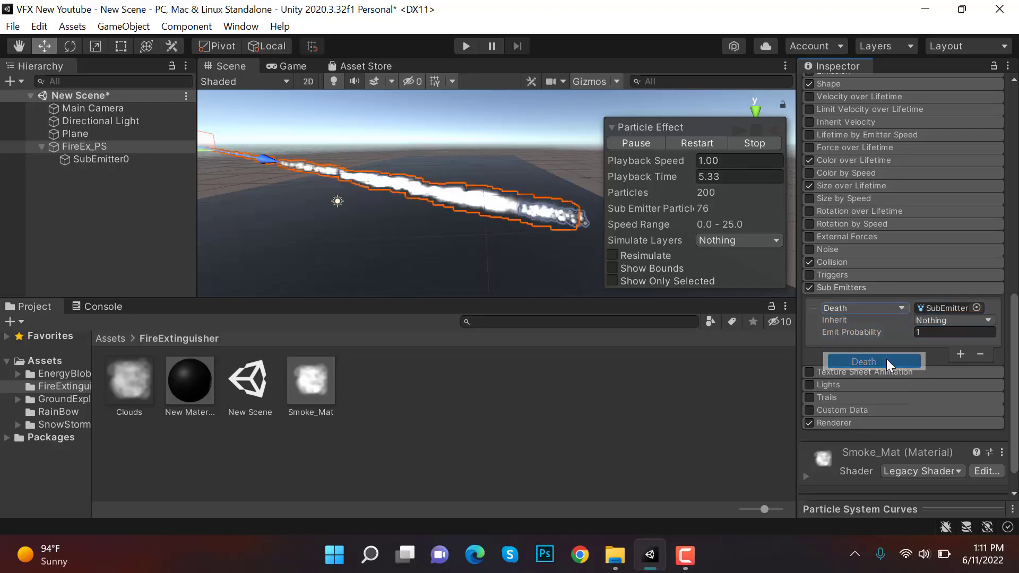
left_click_drag(558, 227, 581, 225, "alt")
key("f")
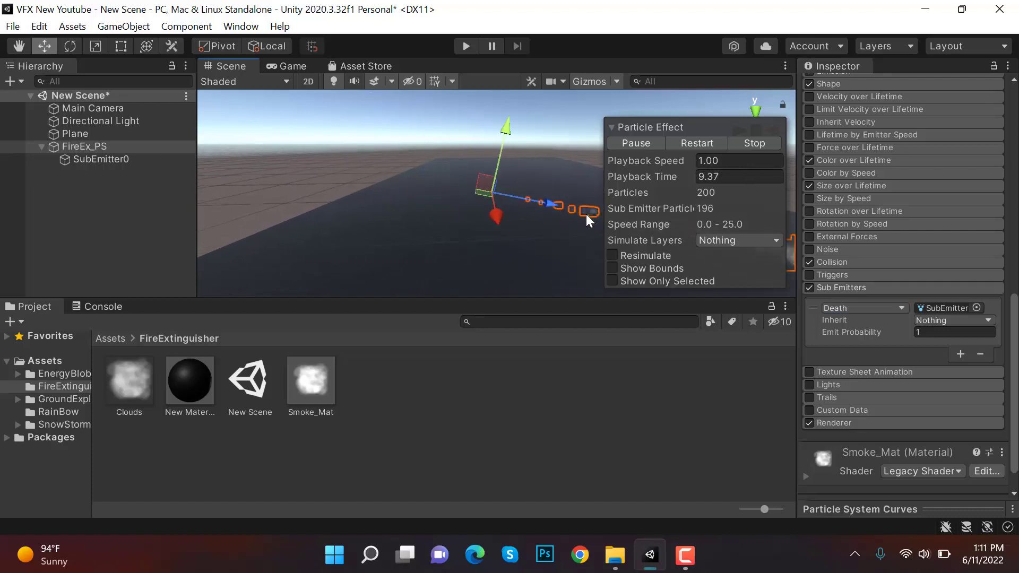
Replay the effect with the Shape module of SubEmitter0 disabled, re-enable the module and replay it for comparison
left_click(154, 160)
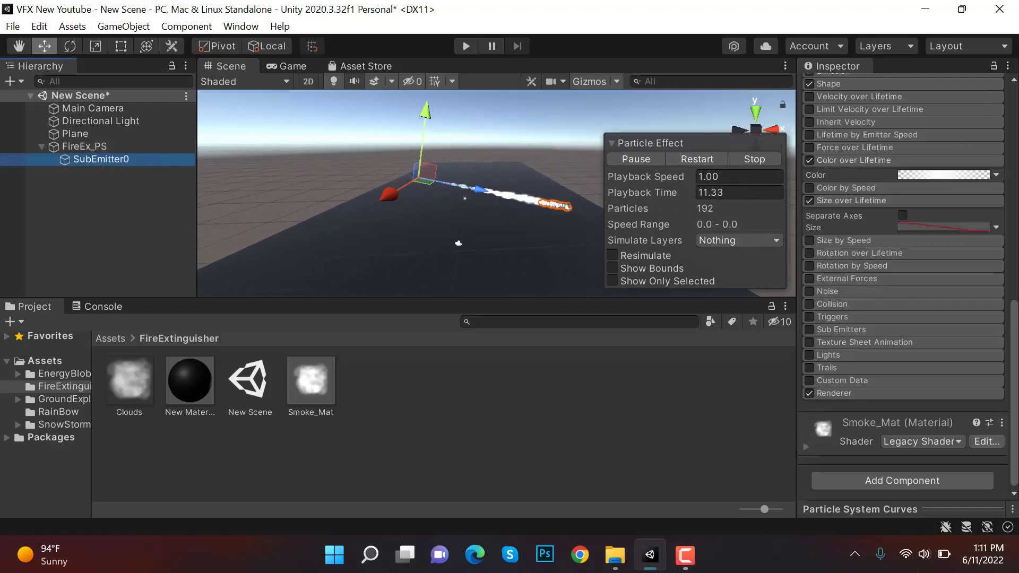
left_click(644, 160)
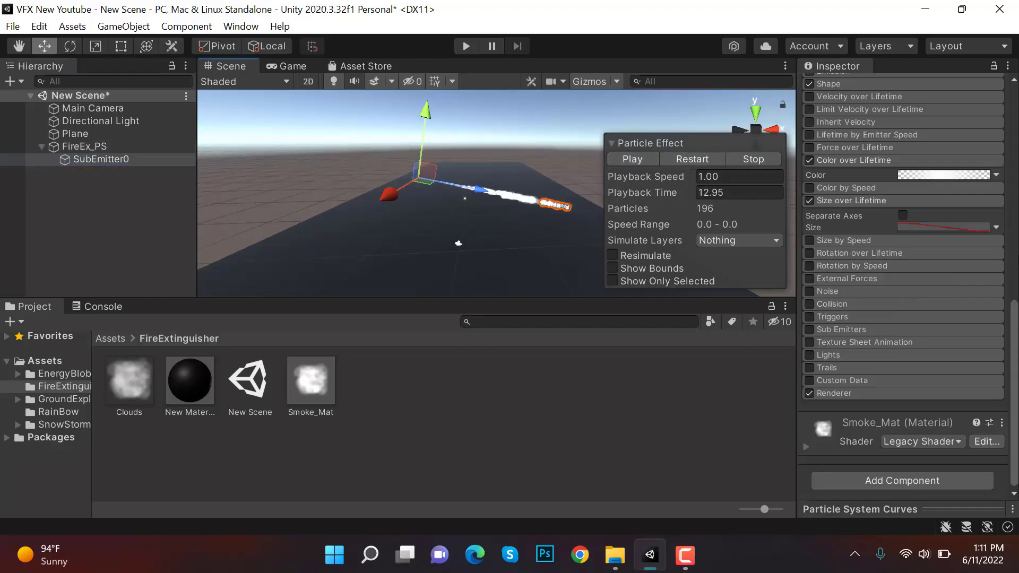
scroll(850, 108, "up", 5)
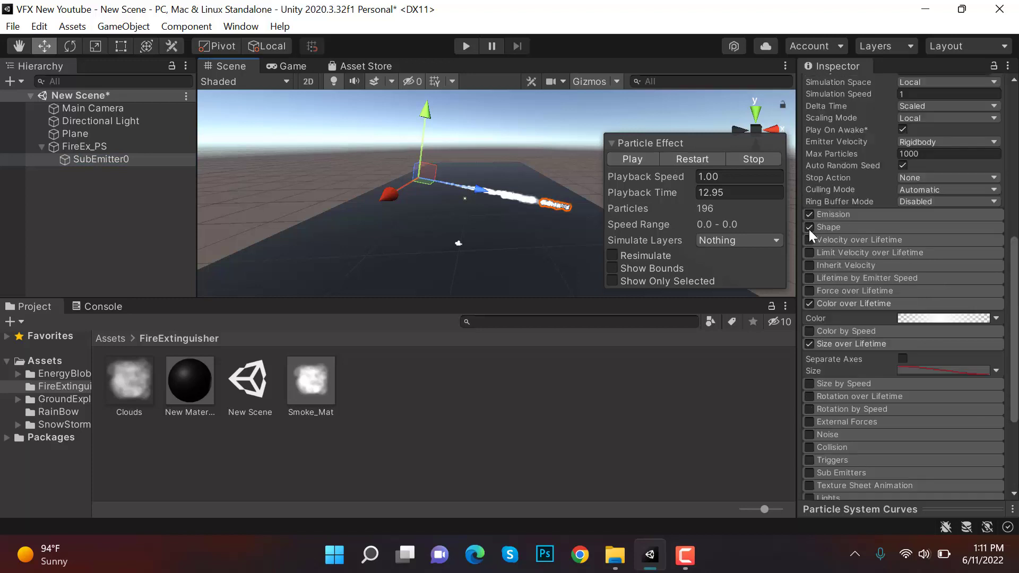
left_click(809, 228)
left_click(693, 158)
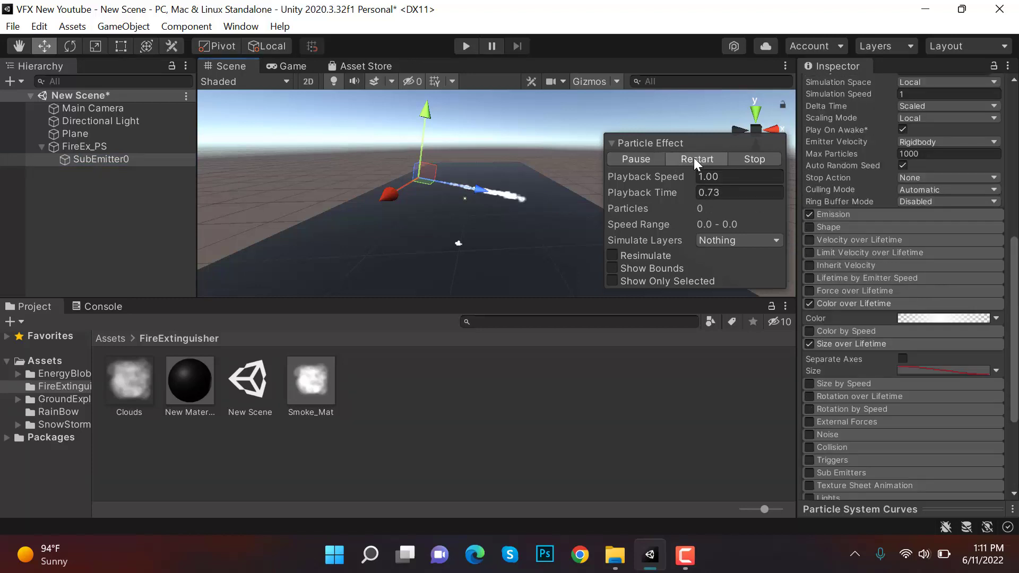
left_click(808, 227)
left_click(645, 158)
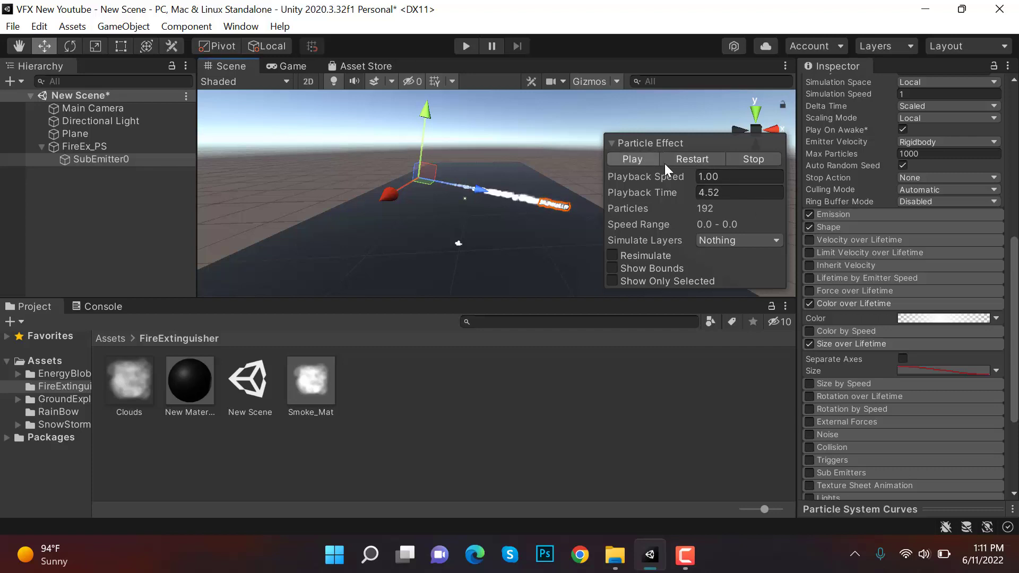
left_click(664, 162)
left_click(641, 161)
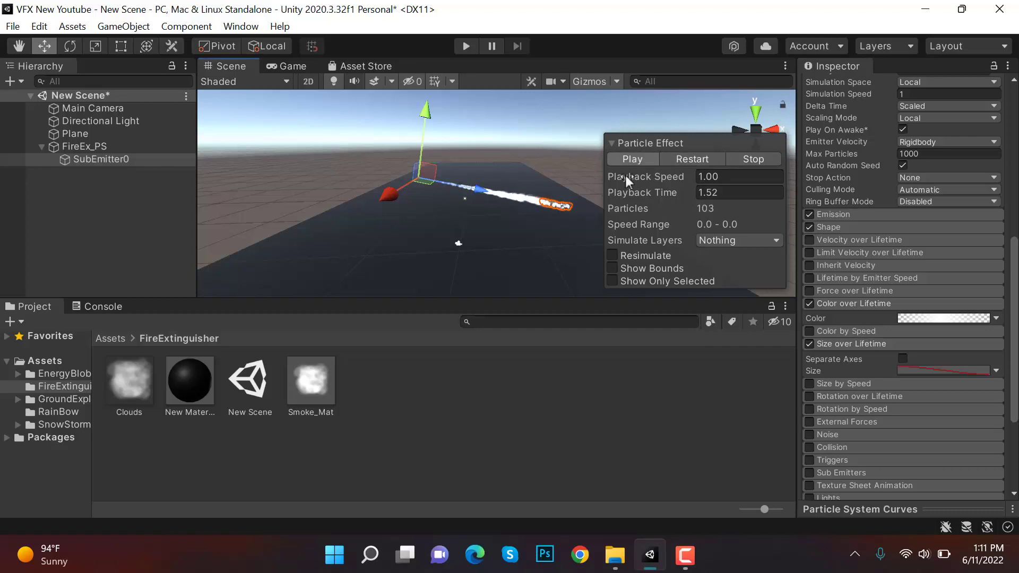
Set the Start Speed of SubEmitter0 to 5 and restart the particle preview
left_click_drag(571, 216, 605, 189, "alt")
scroll(1015, 268, "up", 5)
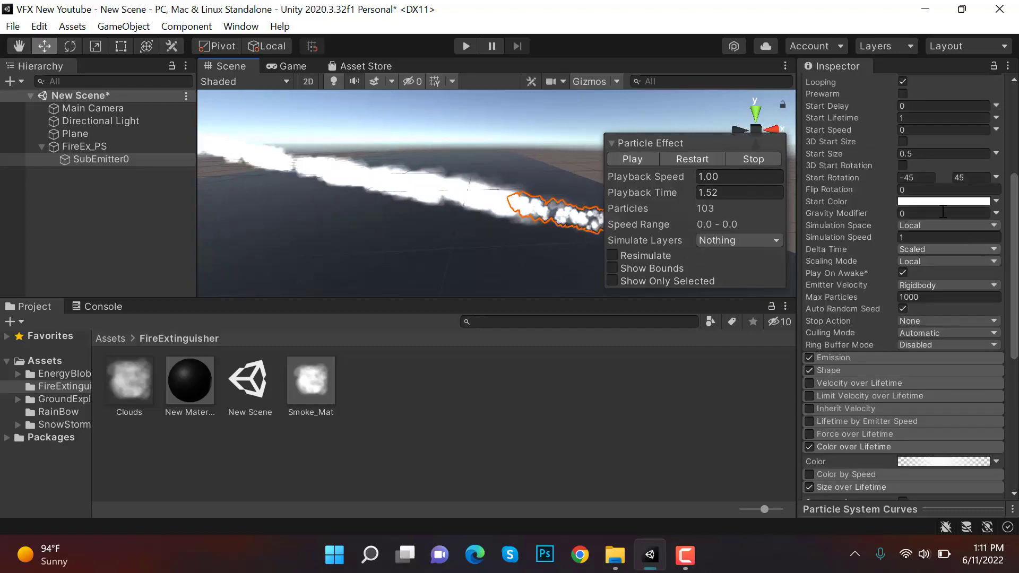
left_click(930, 128)
left_click(702, 161)
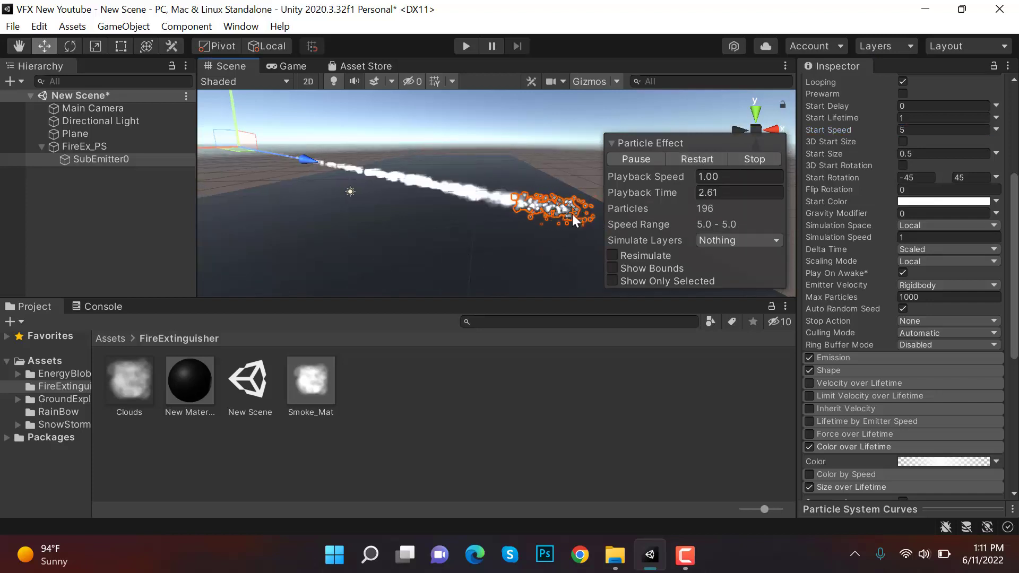
Set the X rotation of SubEmitter0 to -90, save the scene and restart the preview
left_click(946, 130)
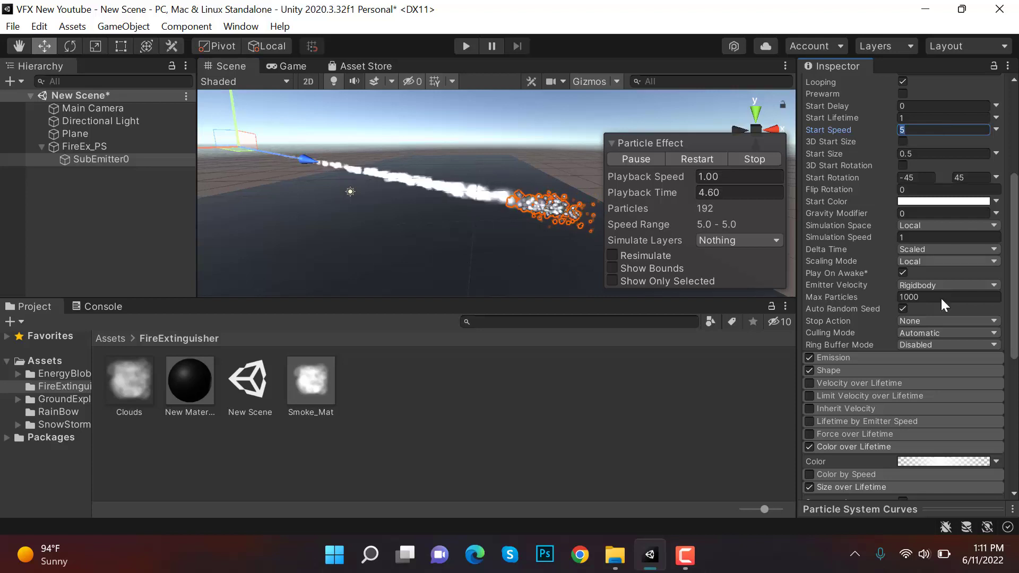
left_click(855, 371)
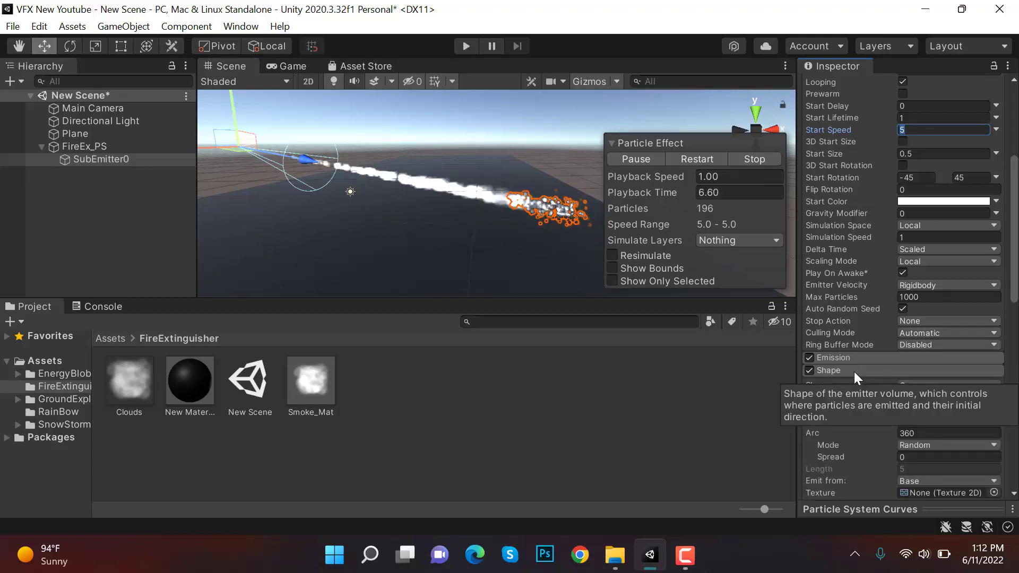
scroll(933, 178, "up", 4)
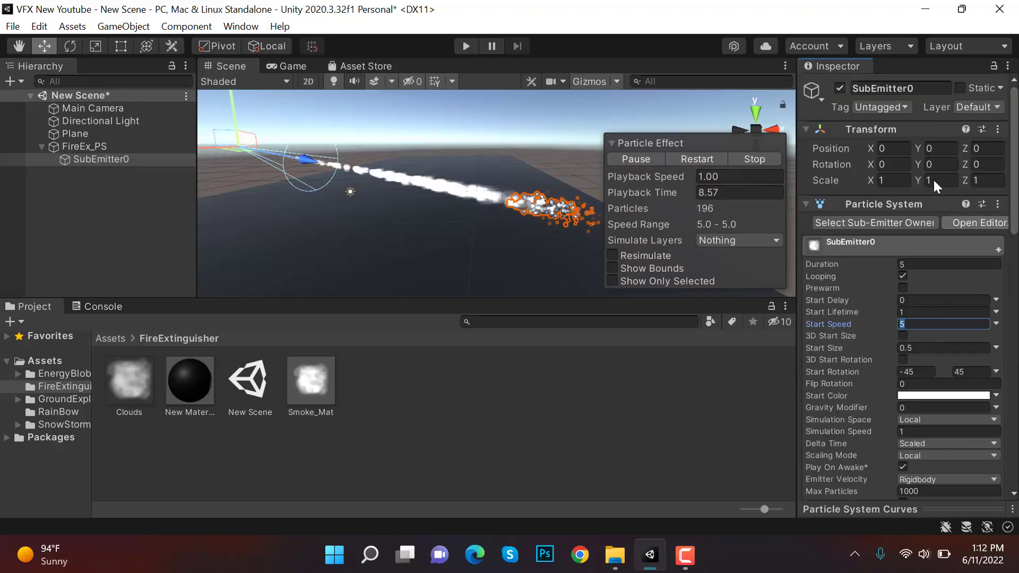
left_click_drag(870, 165, 664, 164)
left_click(895, 165)
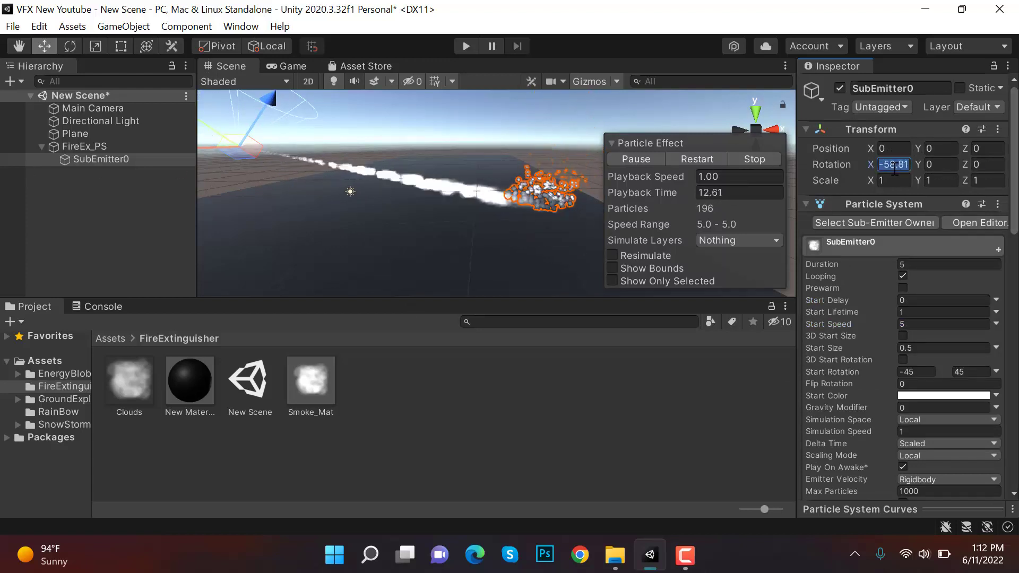
type("-90")
key("Return")
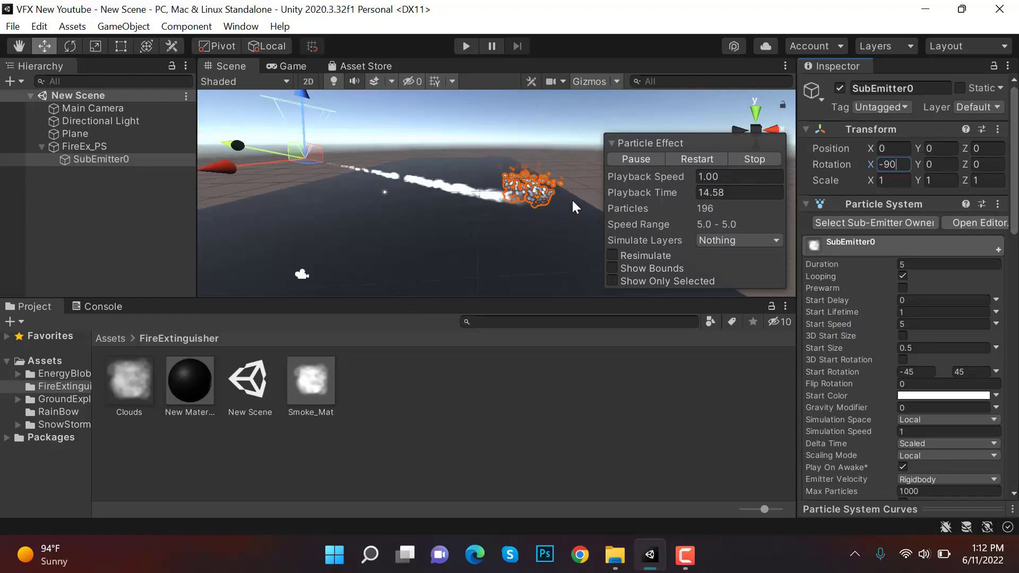
key("ctrl+s")
left_click(698, 159)
Collapse the Shape, Color over Lifetime and Size over Lifetime settings of SubEmitter0
scroll(923, 240, "down", 8)
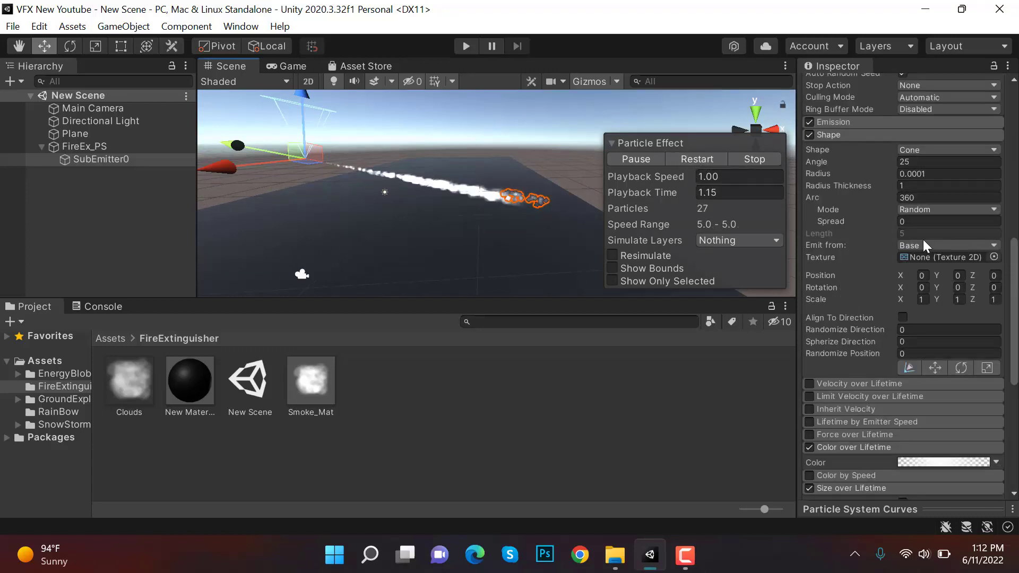
left_click(893, 136)
left_click(864, 211)
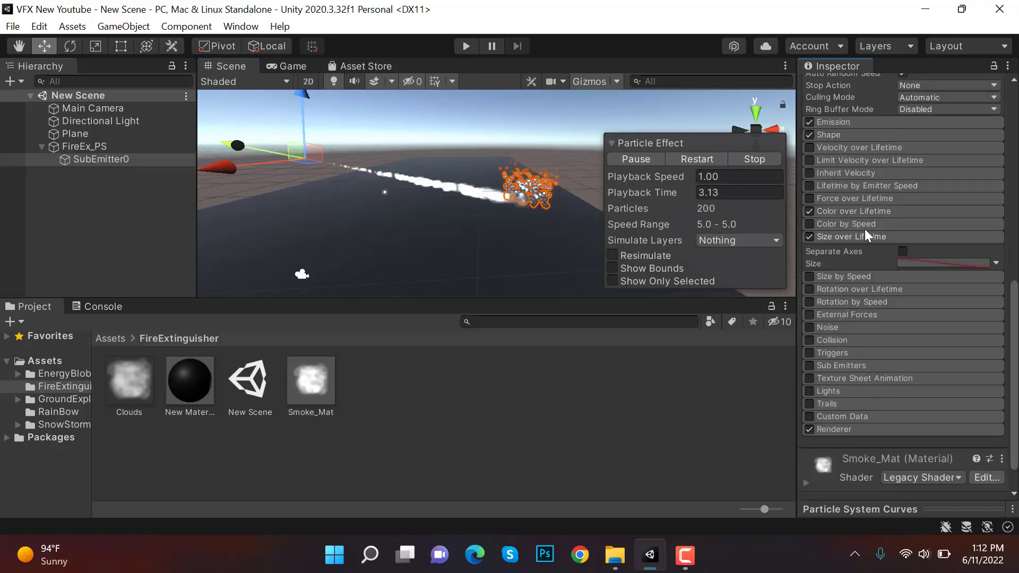
left_click(867, 237)
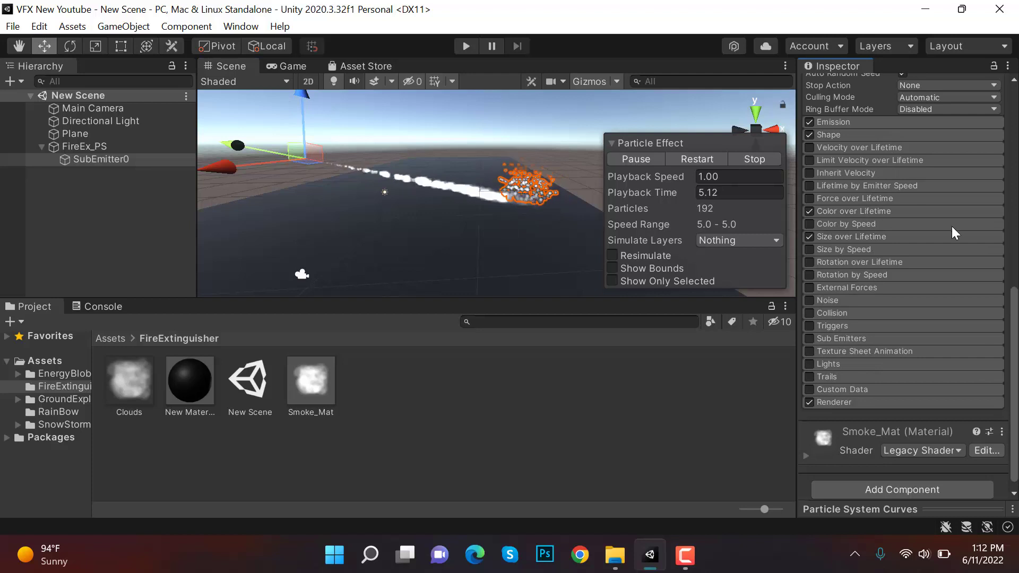
scroll(936, 251, "up", 8)
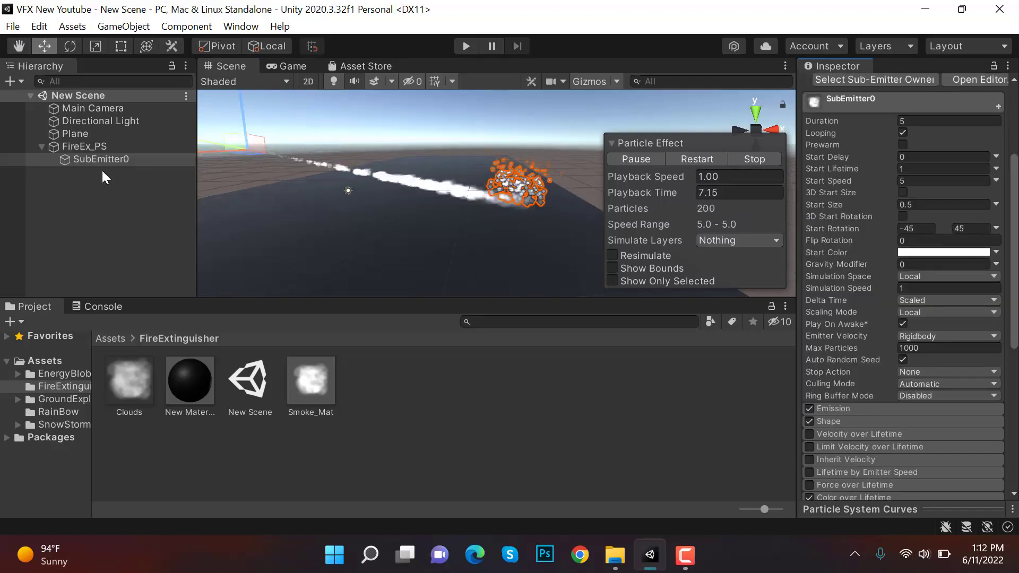
Reposition the Main Camera to frame the whole smoke jet, docking the Game view beside the Scene view only during the adjustment
left_click(100, 148)
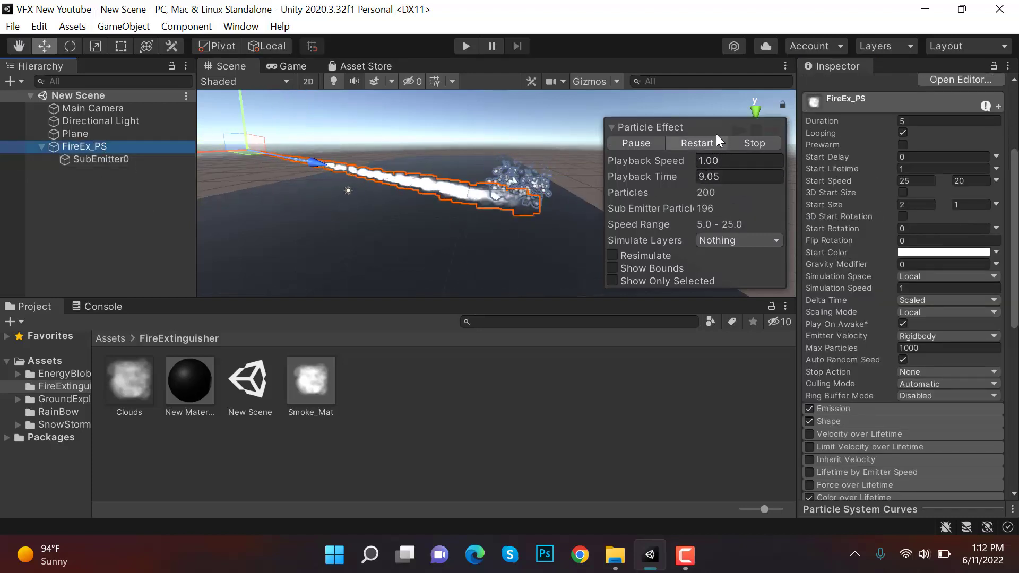
left_click(294, 65)
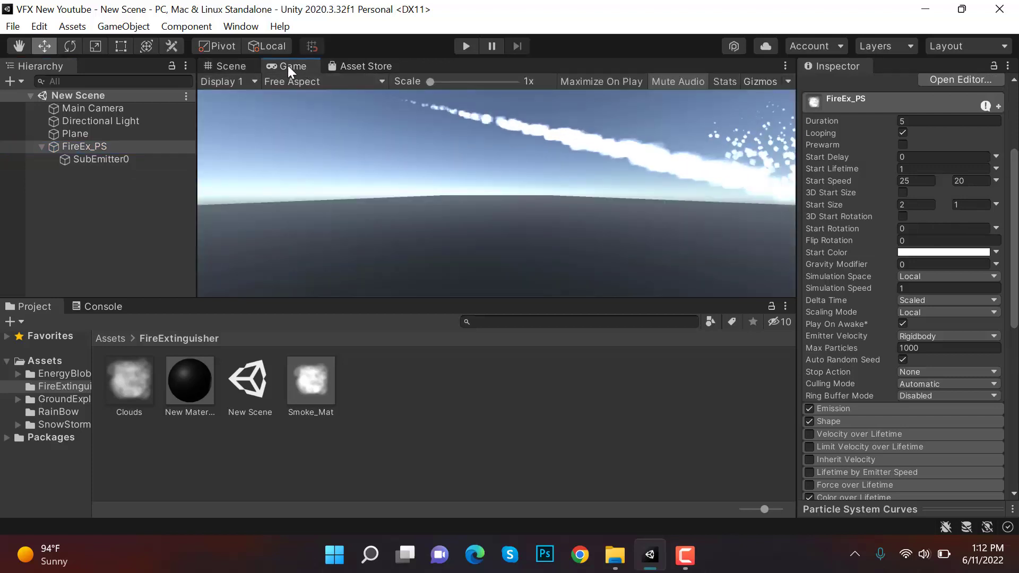
left_click_drag(293, 66, 684, 223)
double_click(97, 107)
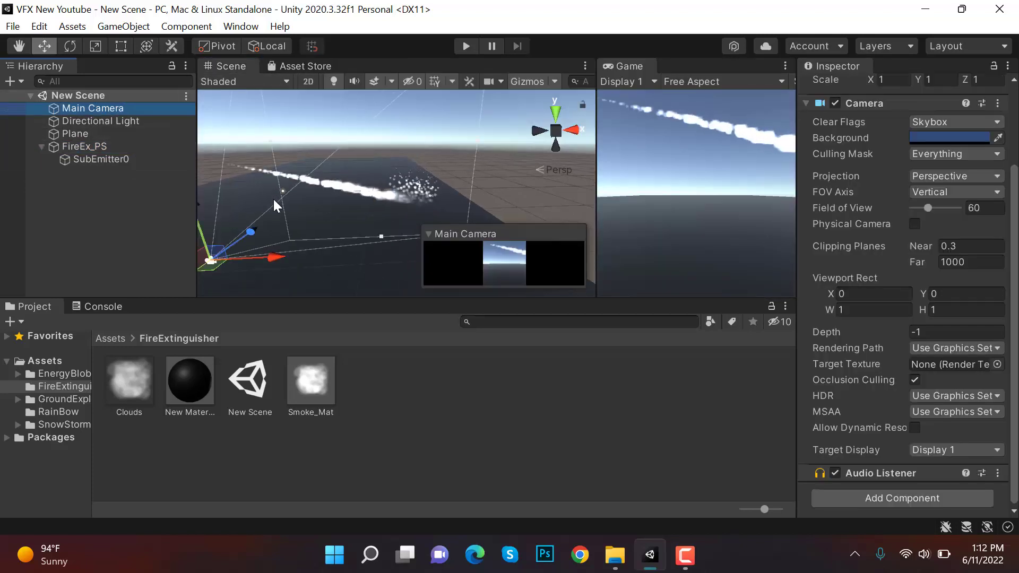
left_click_drag(629, 66, 318, 201)
Select FireEx_PS, inspect the effect in the Scene and Game views, enlarge the Game view and run the scene in Play mode
left_click(133, 149)
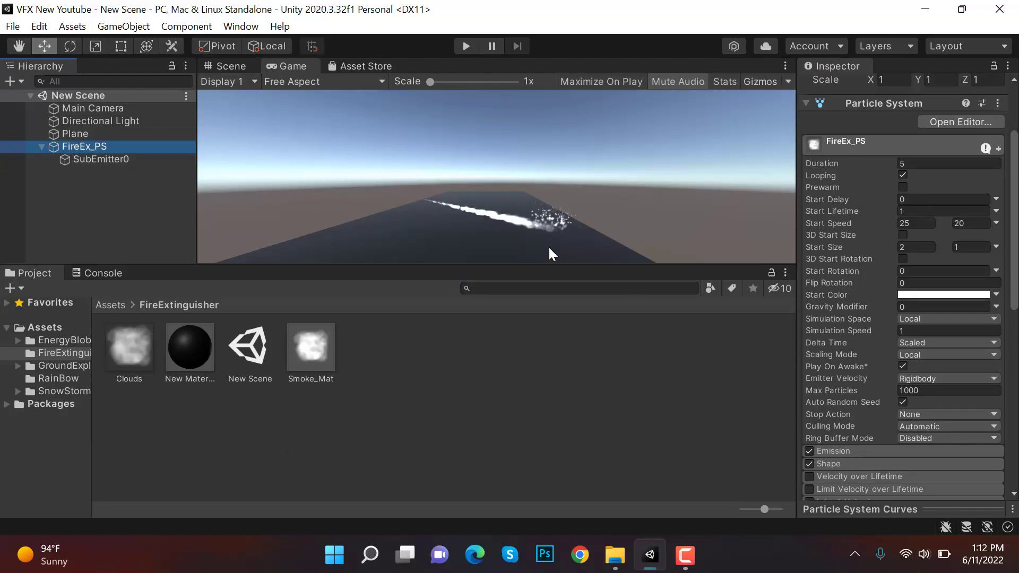
left_click(241, 64)
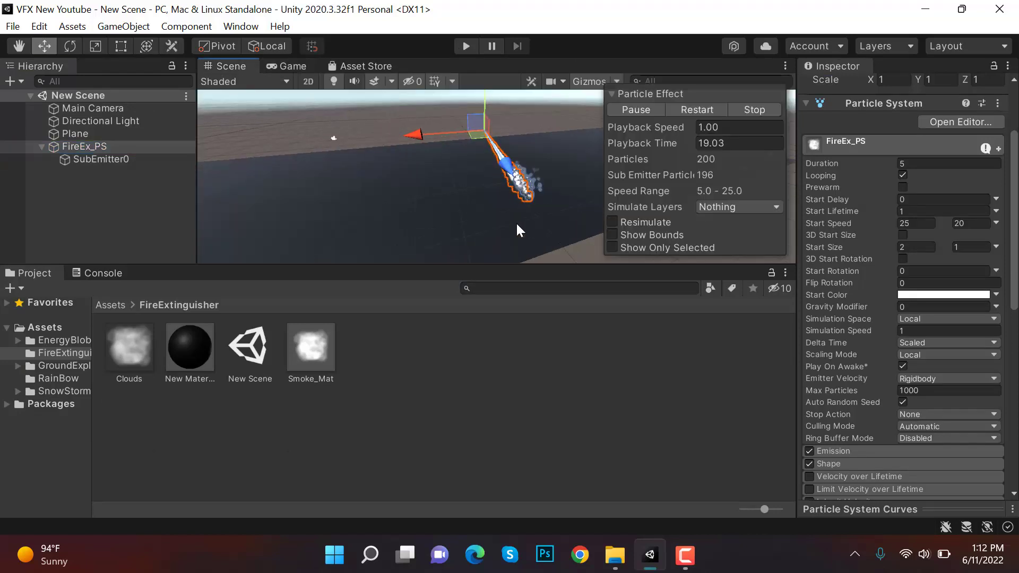
left_click_drag(516, 221, 531, 106, "alt")
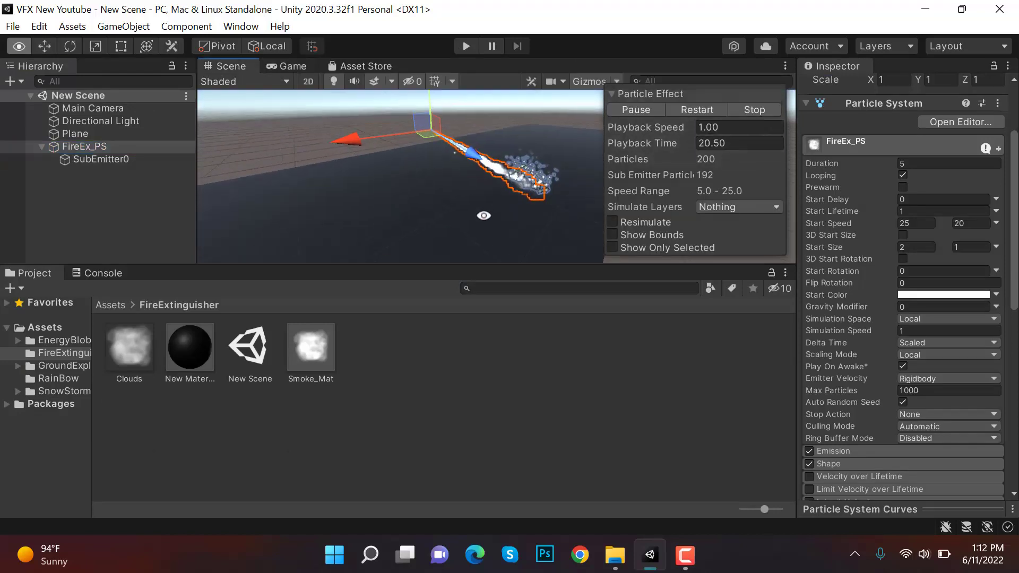
left_click(297, 67)
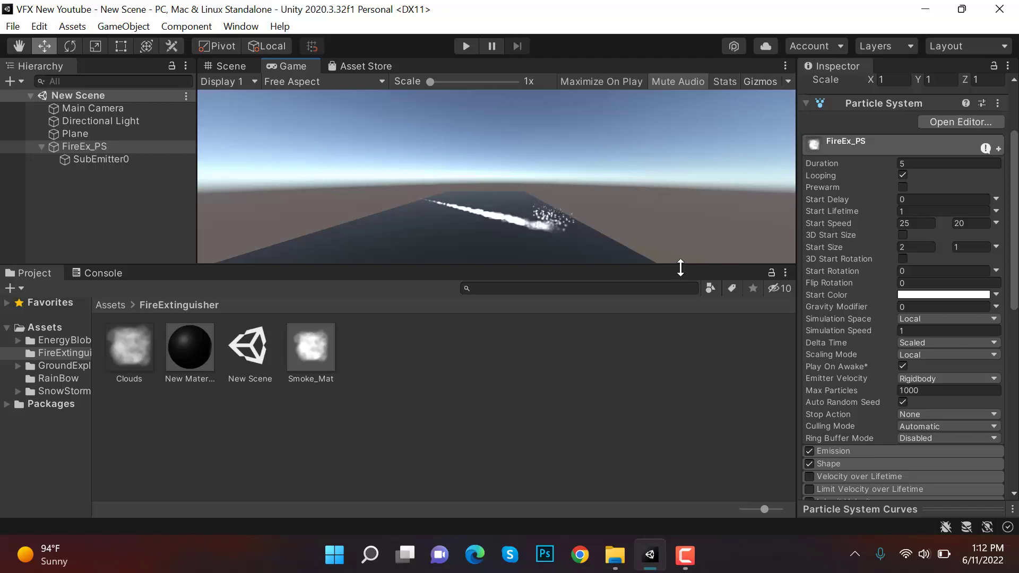
left_click_drag(679, 265, 674, 304)
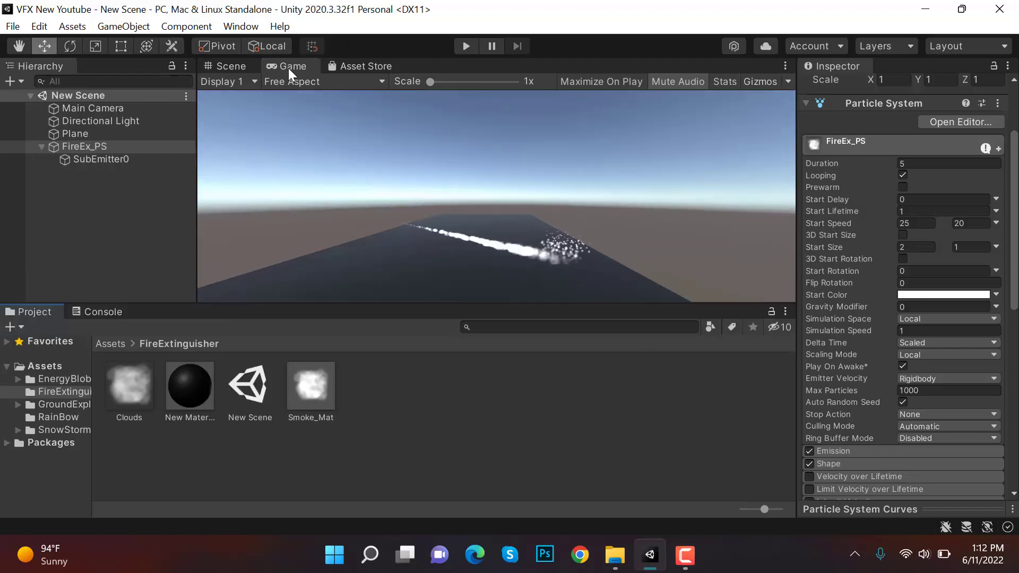
key("ctrl+p")
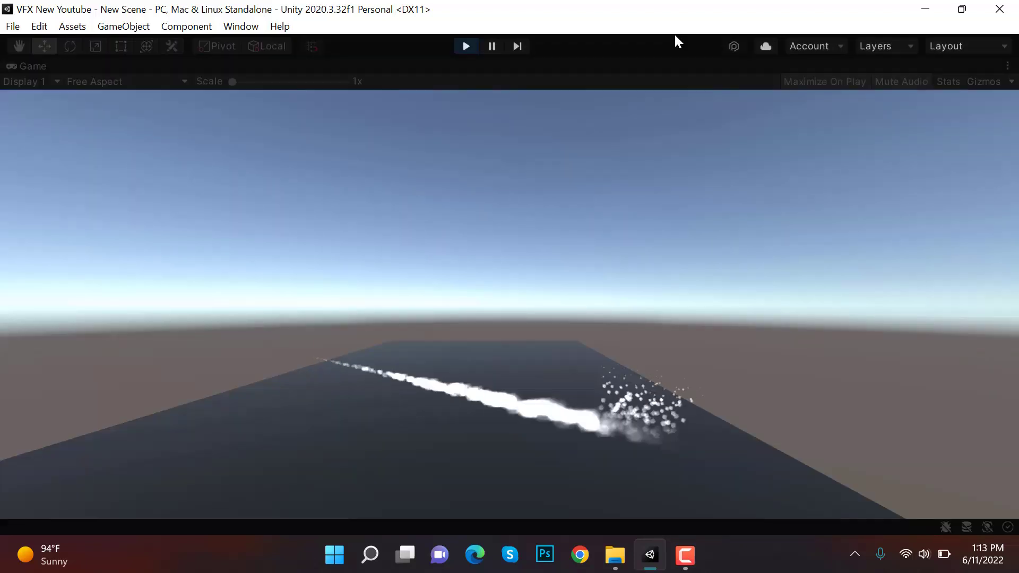